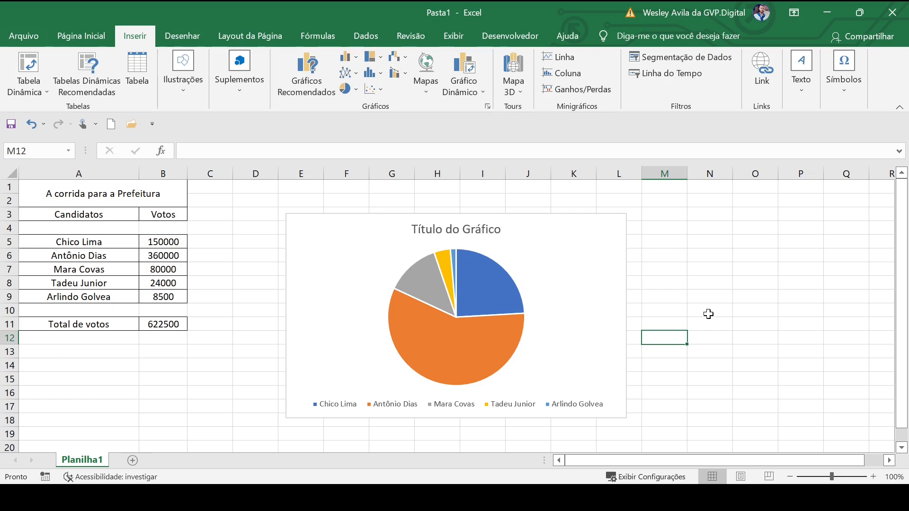
Step: Delete the existing pie chart titled "Título do Gráfico" from the sheet
left_click(358, 285)
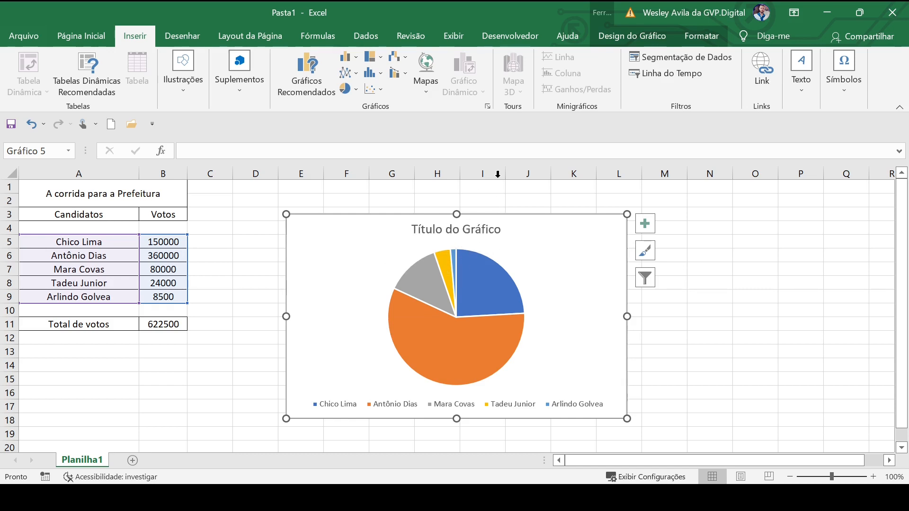
left_click(435, 233)
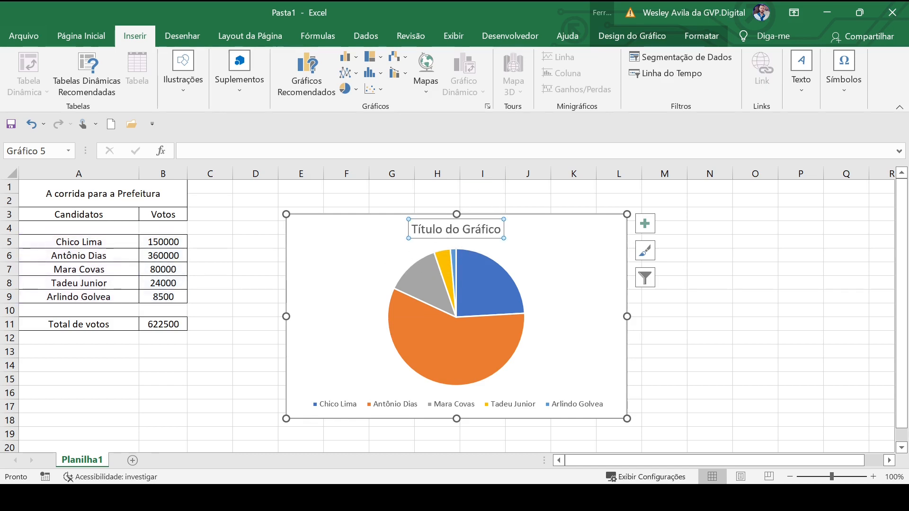
left_click(435, 233)
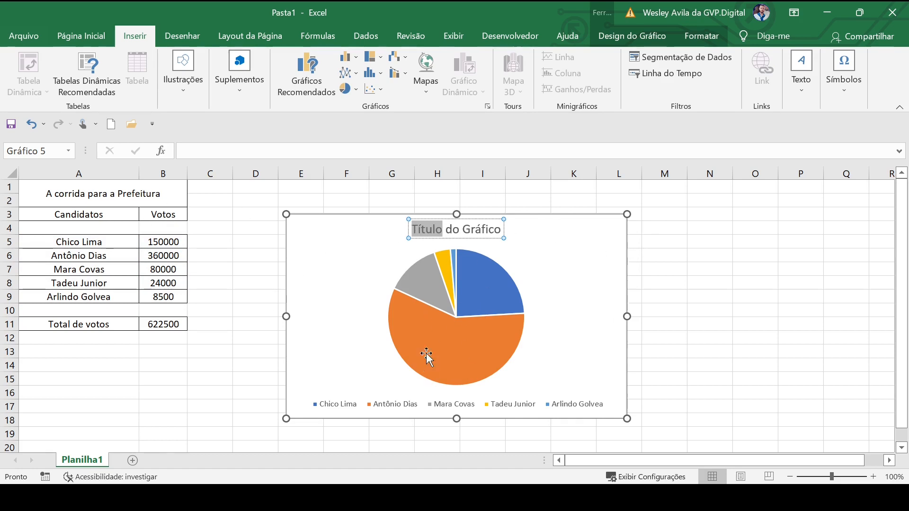
mouse_move(416, 338)
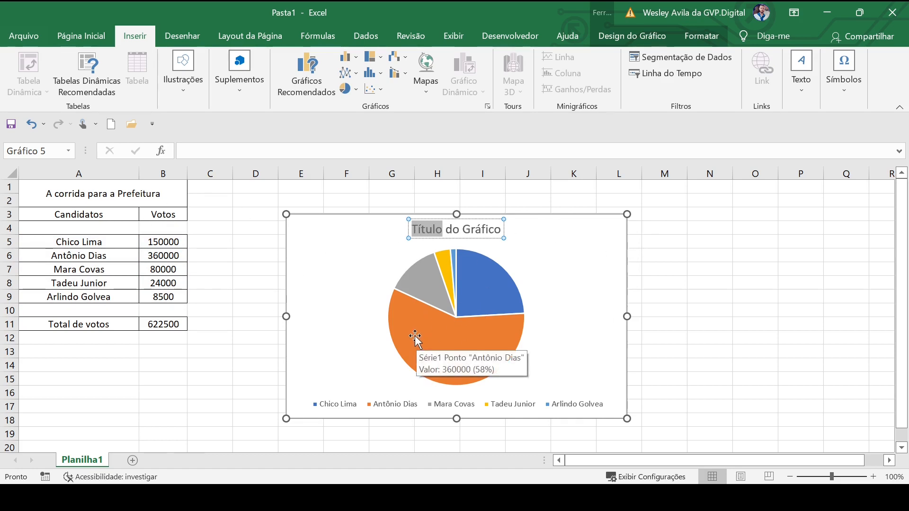
left_click(345, 306)
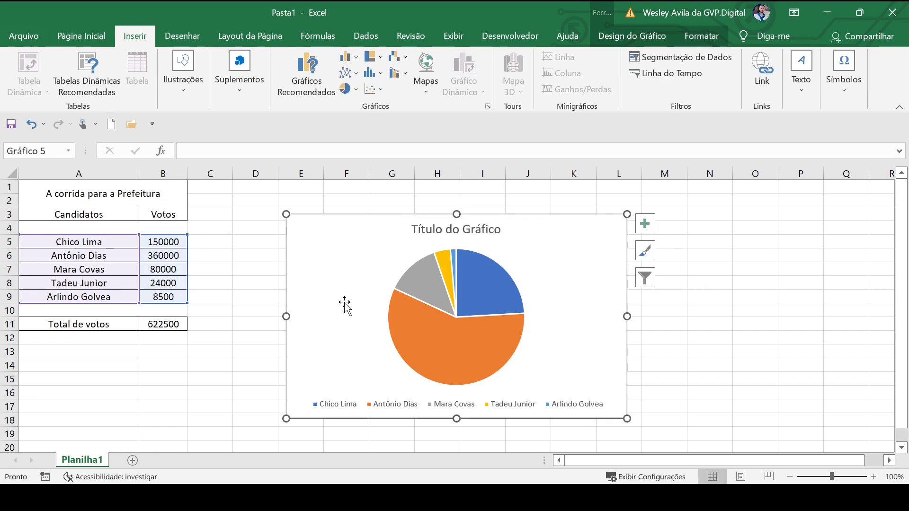
key("Delete")
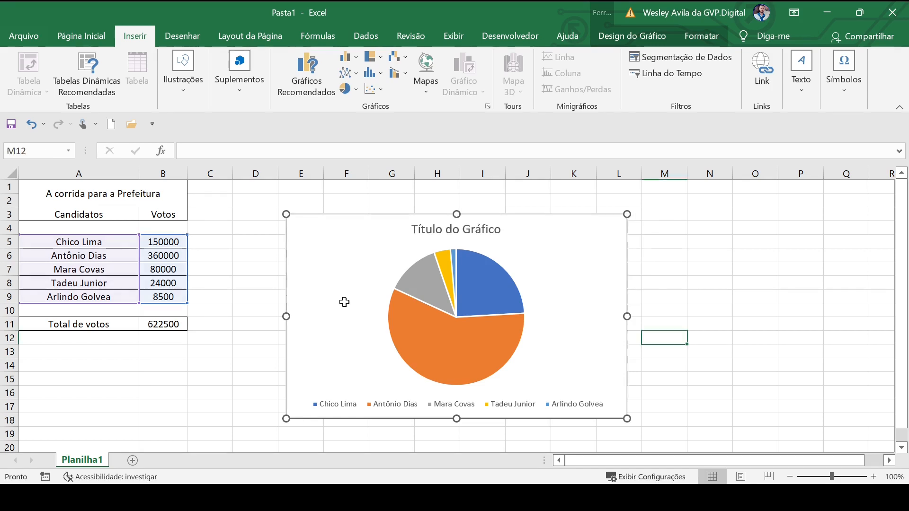
left_click(354, 298)
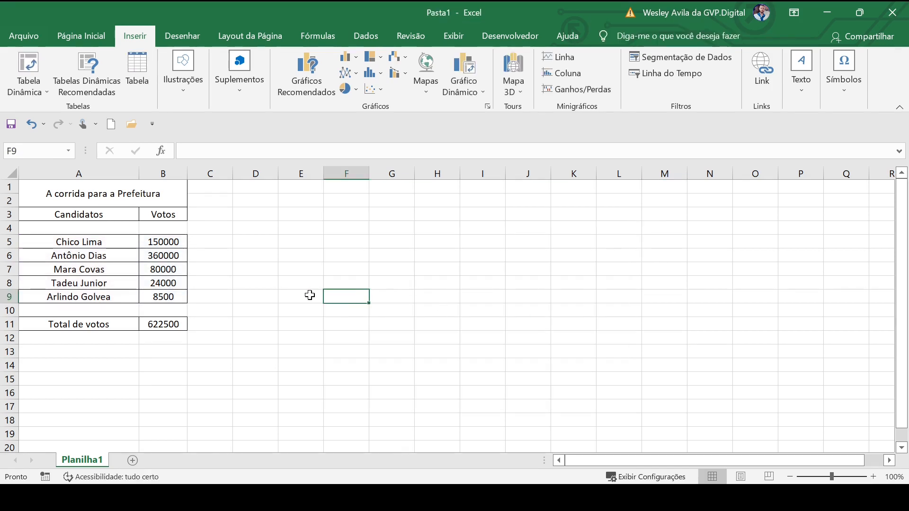
Step: Insert a 2D pie chart from the continuous range A3:B9 and widen it leftward into column D
left_click_drag(86, 219, 152, 291)
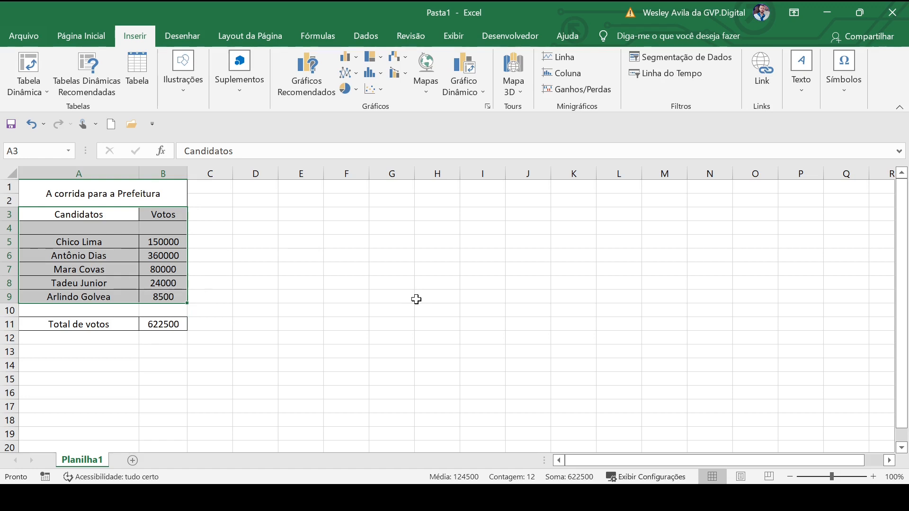
left_click(359, 95)
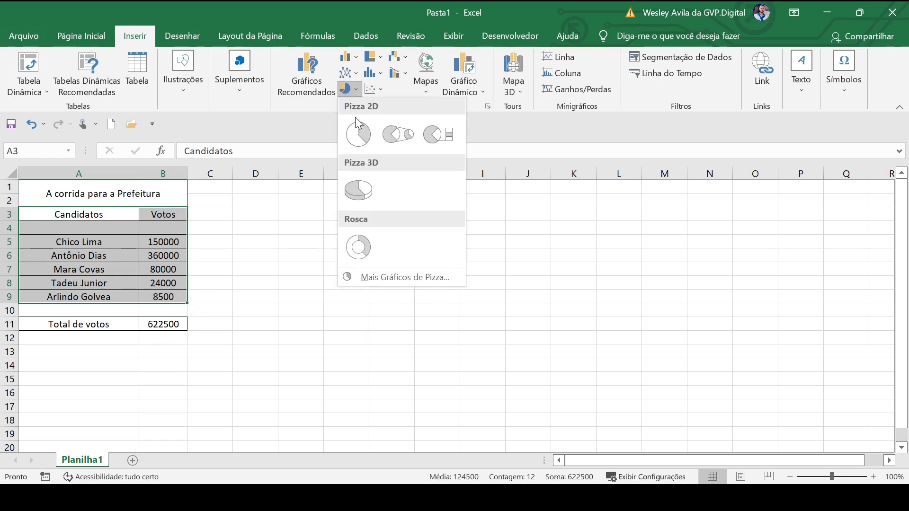
left_click(355, 132)
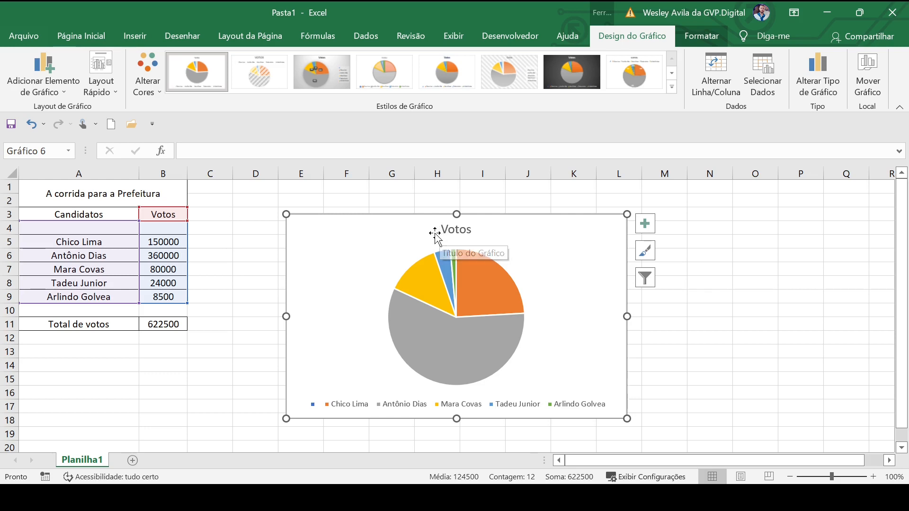
left_click_drag(284, 314, 256, 315)
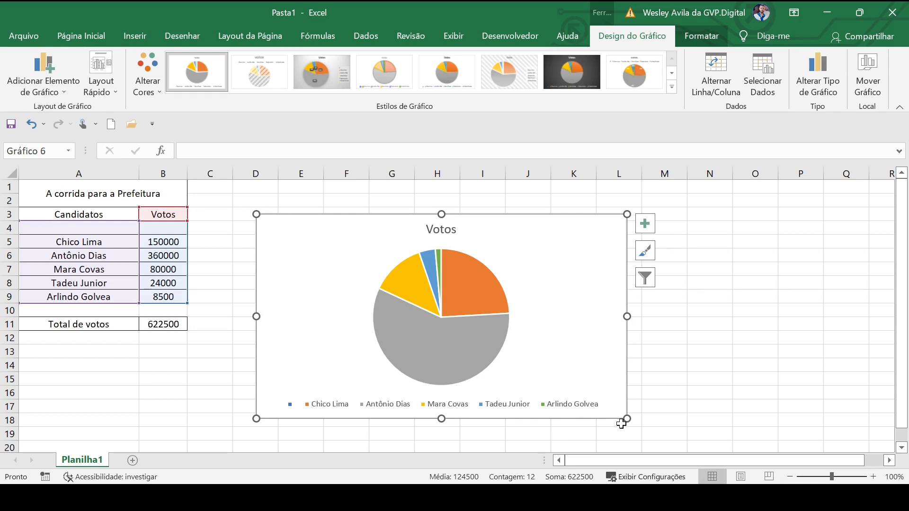
Step: Insert a second 2D pie chart from A5:B9 without the headers and place it beside the "Votos" chart
left_click(711, 366)
left_click_drag(57, 242, 166, 296)
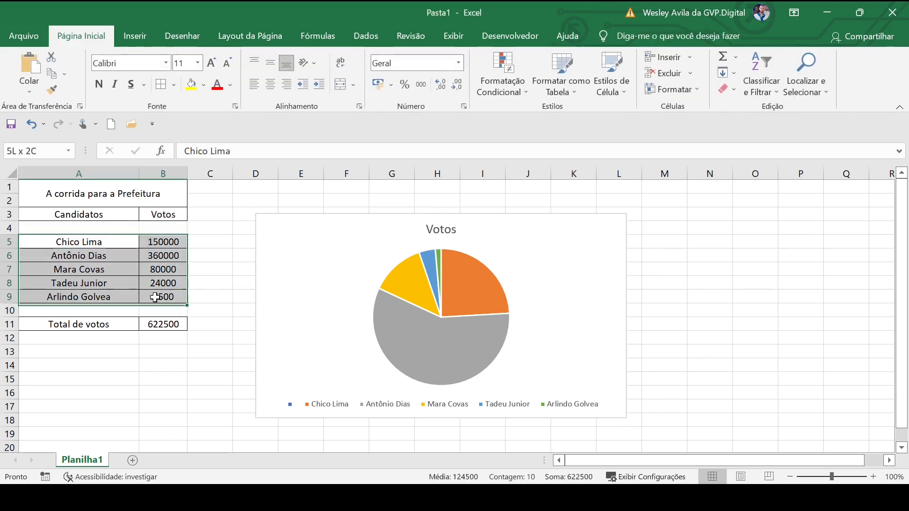
left_click(132, 37)
left_click(355, 90)
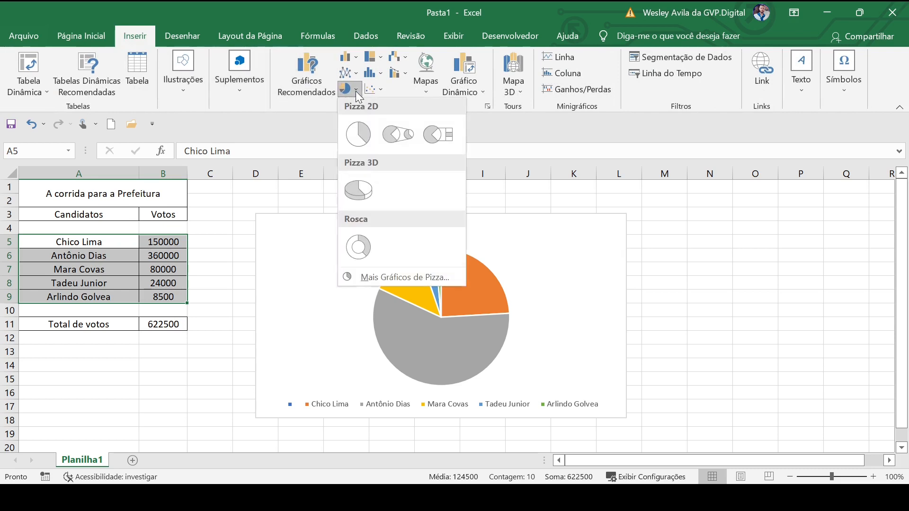
left_click(358, 134)
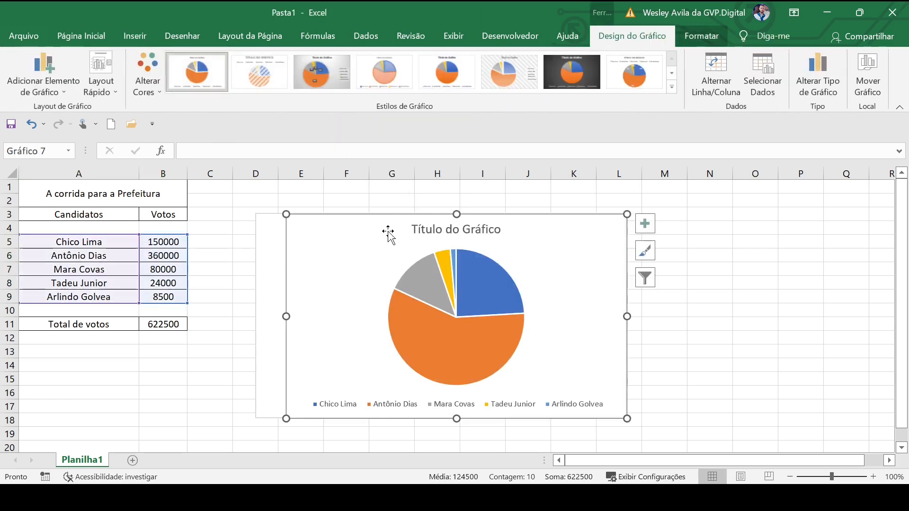
left_click_drag(390, 233, 731, 230)
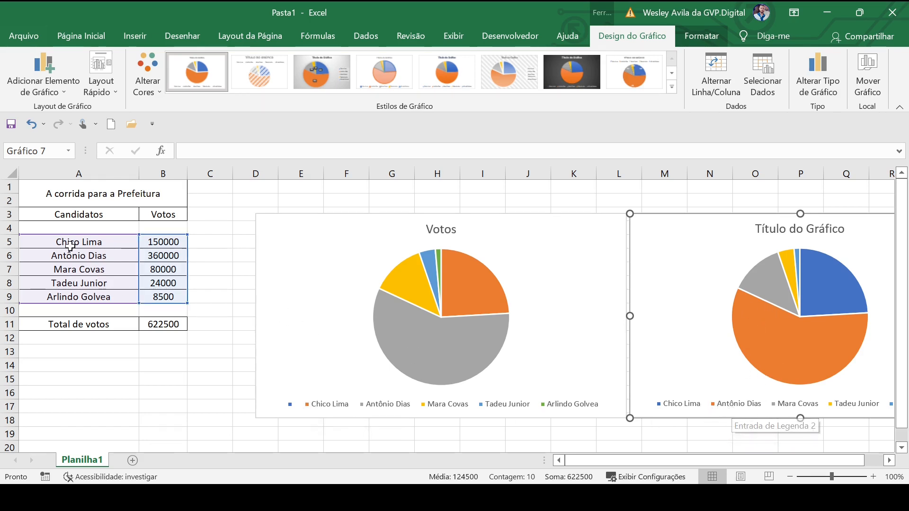
Step: Highlight the empty cells A4:B4 and compare them with the blank legend entry in the "Votos" chart
left_click_drag(47, 229, 145, 233)
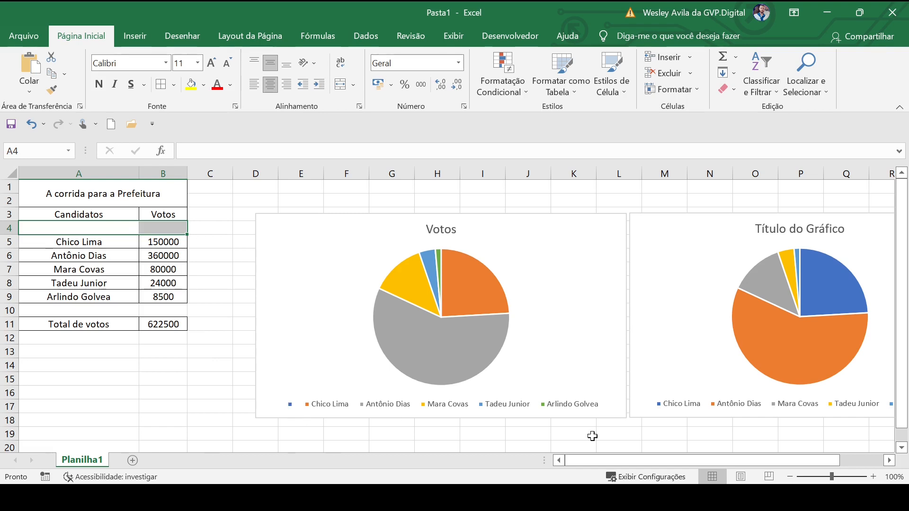
left_click(615, 433)
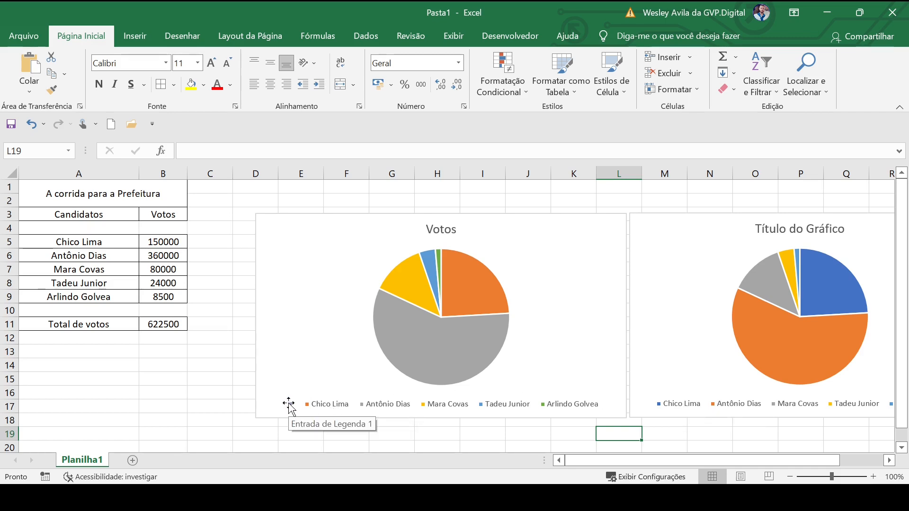
left_click_drag(74, 229, 176, 228)
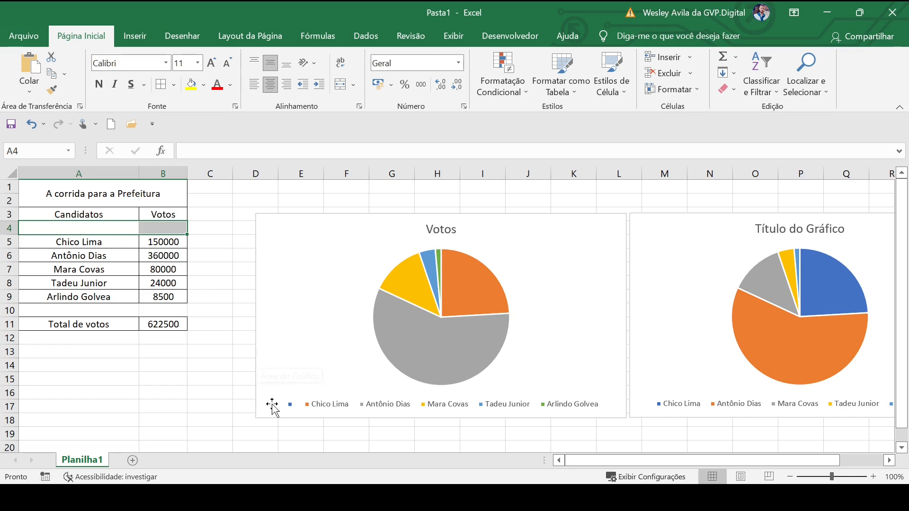
Step: Remove the blank first legend entry from the "Votos" chart and close its formatting options
left_click(291, 404)
double_click(290, 404)
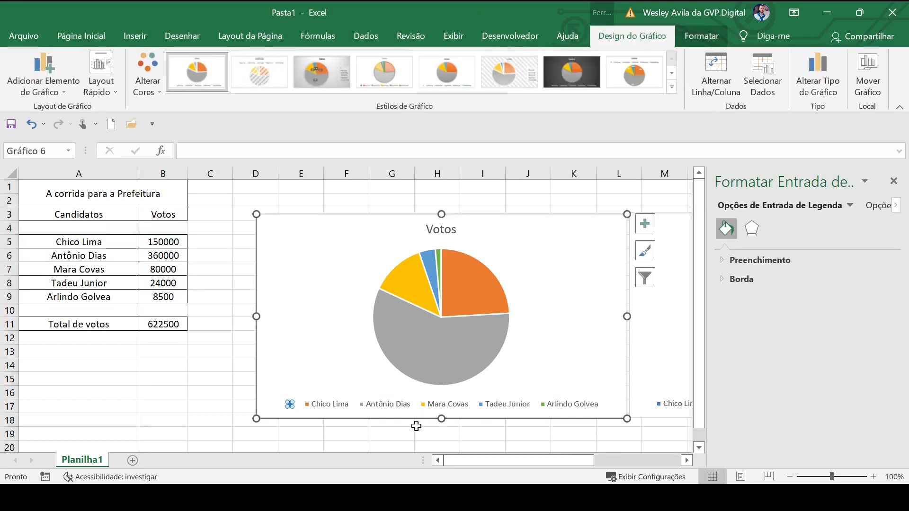
left_click(416, 427)
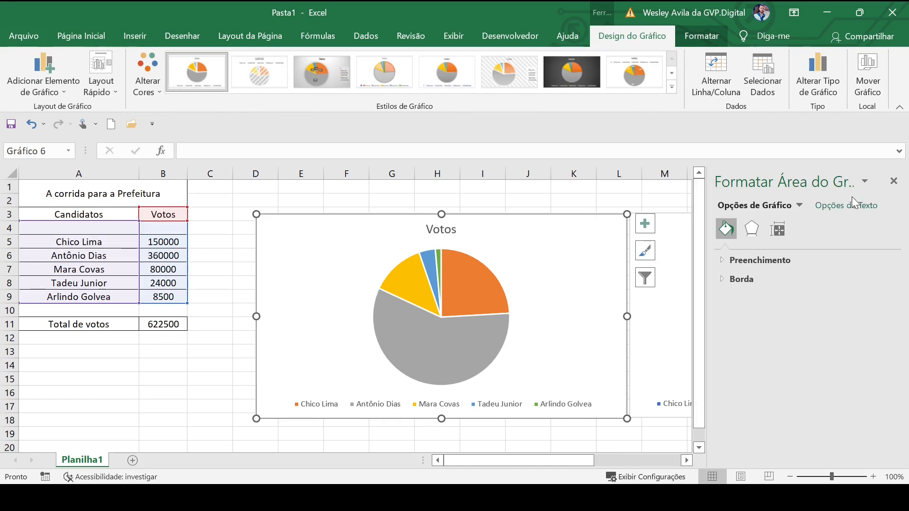
left_click(894, 181)
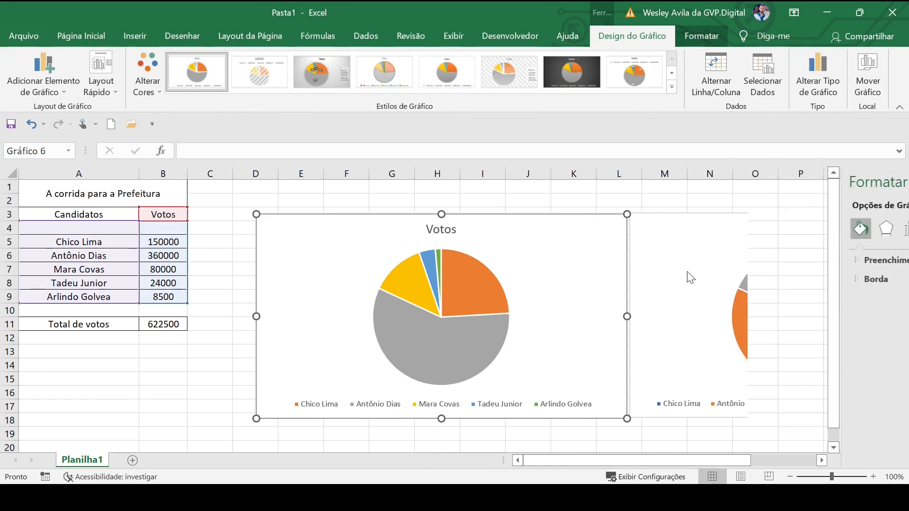
Step: Undo the removal of the blank legend entry in the "Votos" chart and select its legend
left_click(287, 409)
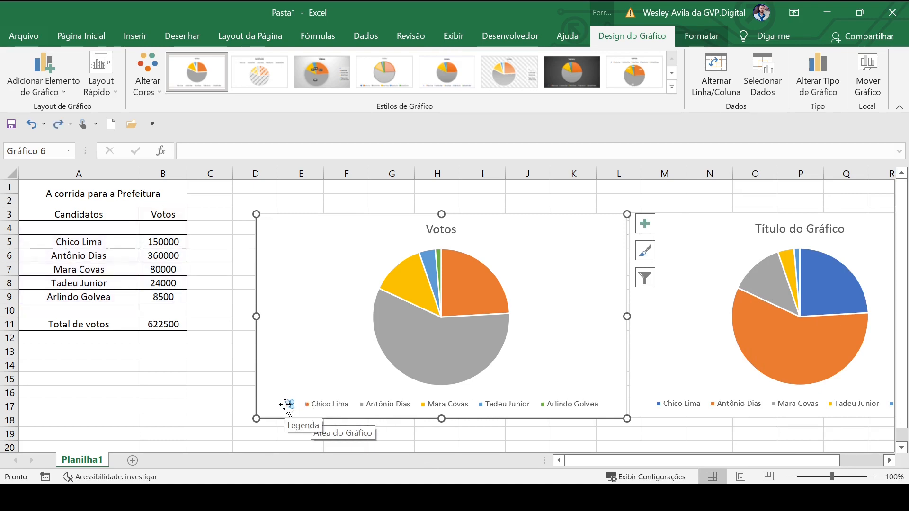
left_click(288, 397)
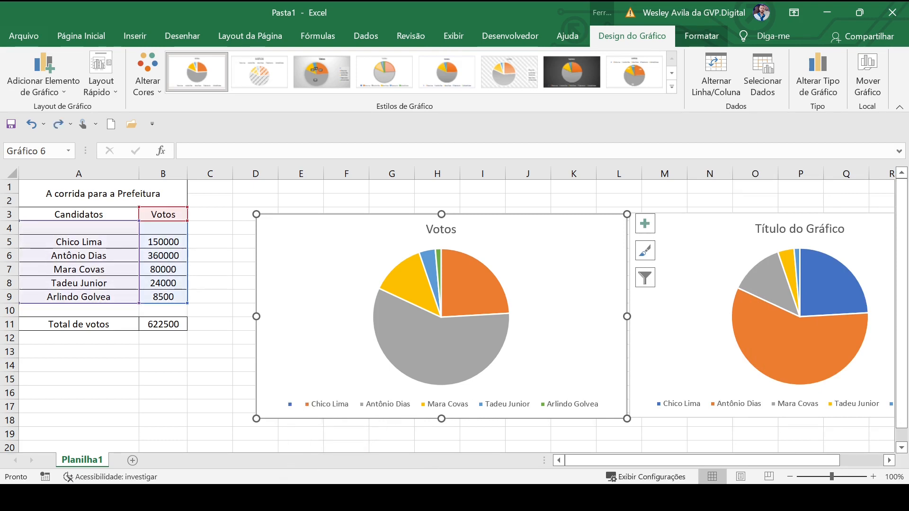
left_click(289, 409)
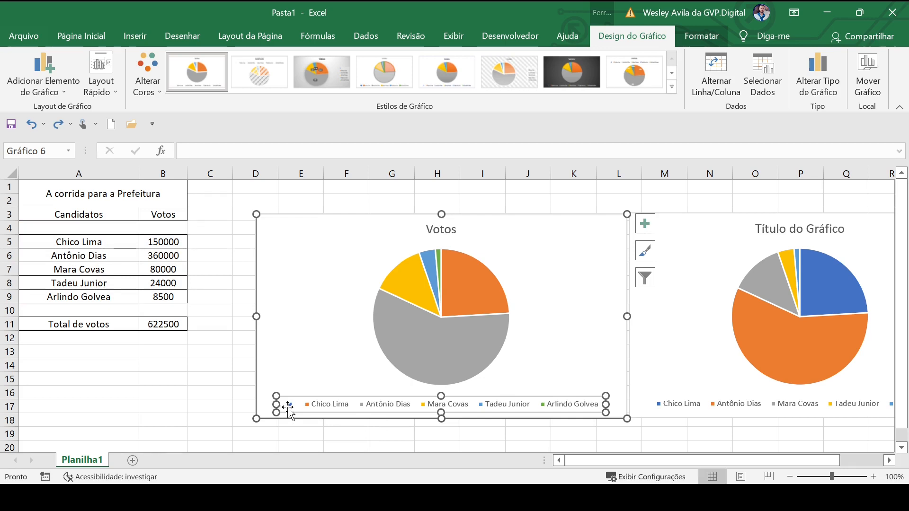
Step: Delete both pie charts from the sheet
left_click(455, 298)
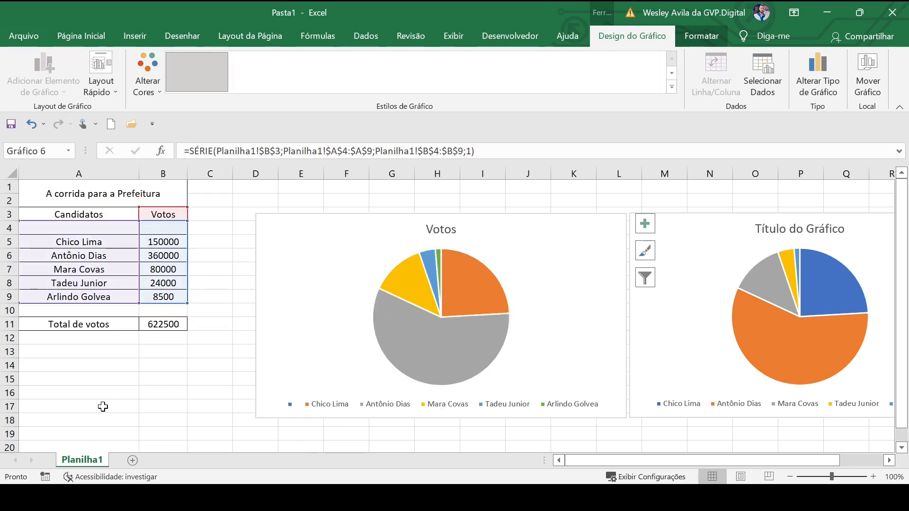
key("Delete")
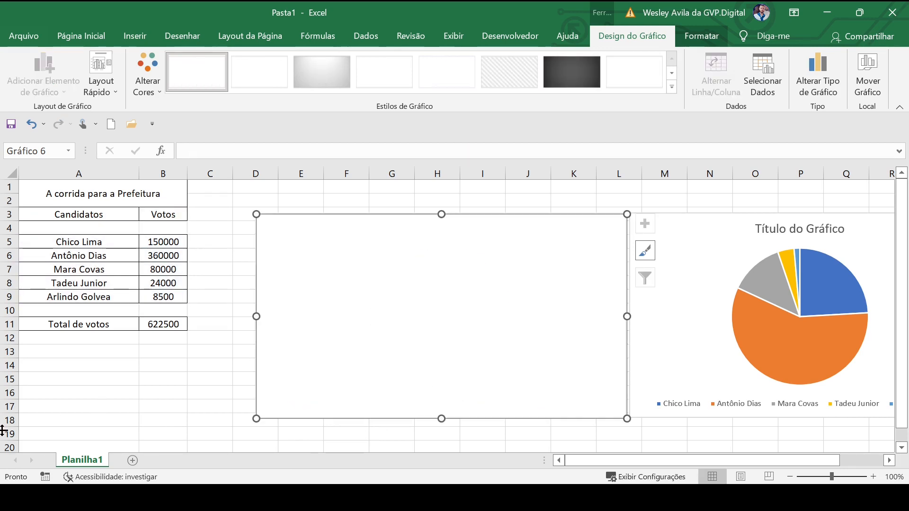
key("Delete")
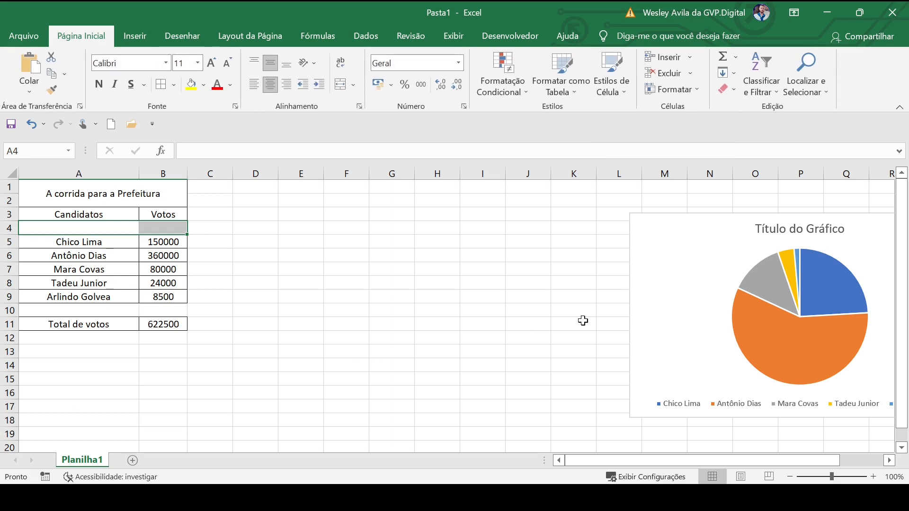
left_click(644, 304)
key("Delete")
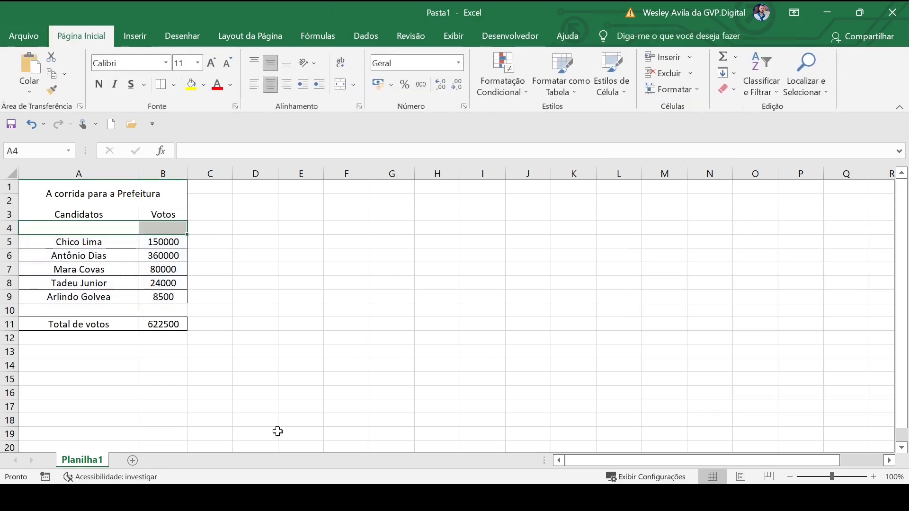
left_click(337, 407)
Step: Insert a 2D pie chart from the non-adjacent ranges A3:B3 and A5:B9, leaving out the empty row 4
left_click(102, 216)
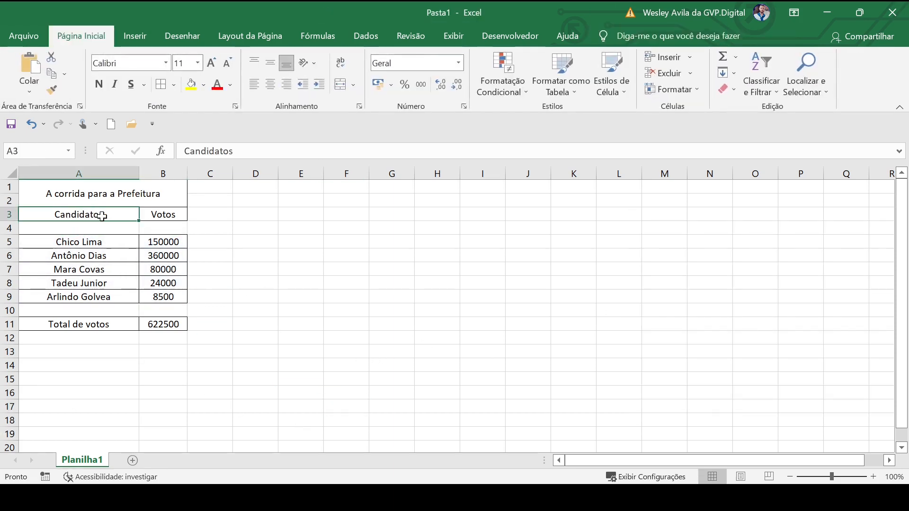
left_click_drag(102, 216, 147, 220)
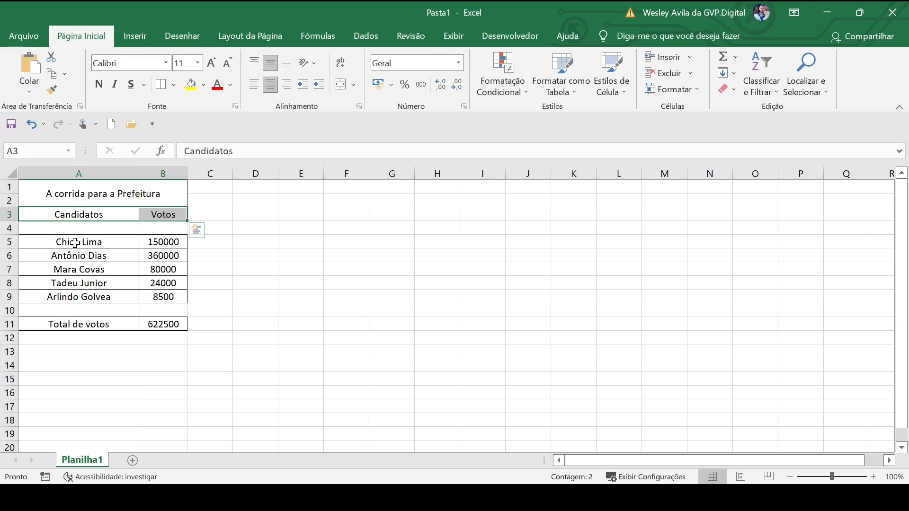
left_click_drag(76, 244, 154, 295, "ctrl")
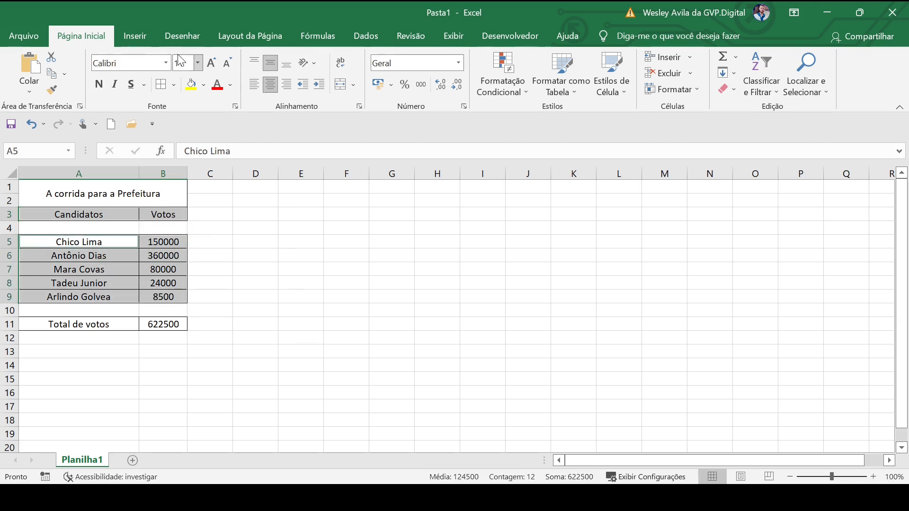
left_click(146, 40)
left_click(359, 92)
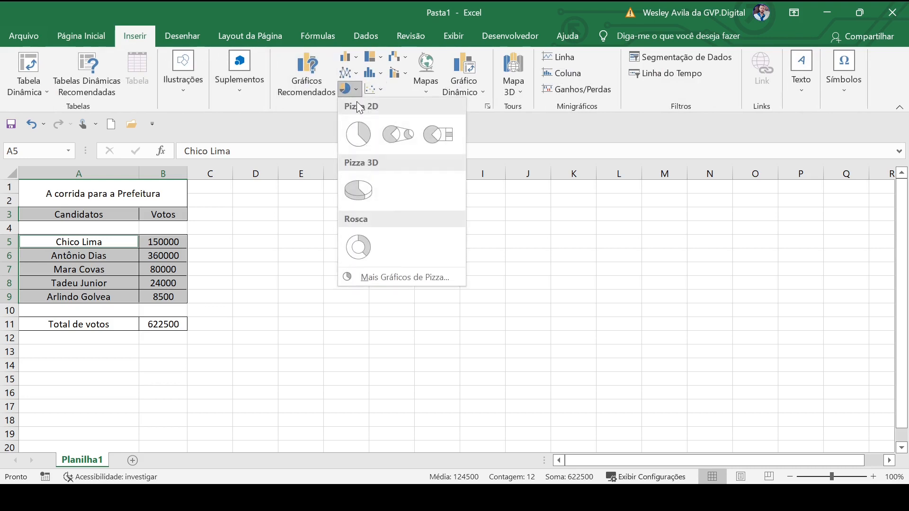
left_click(357, 132)
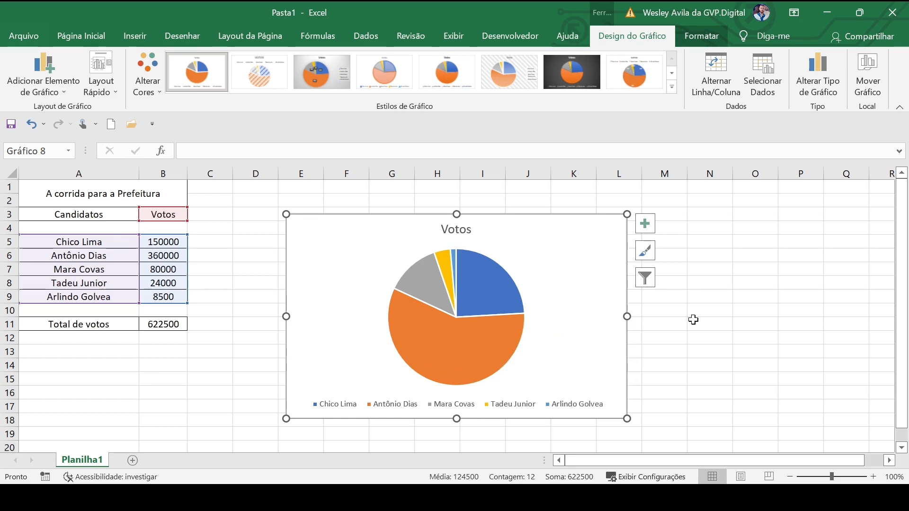
left_click(687, 37)
left_click(642, 35)
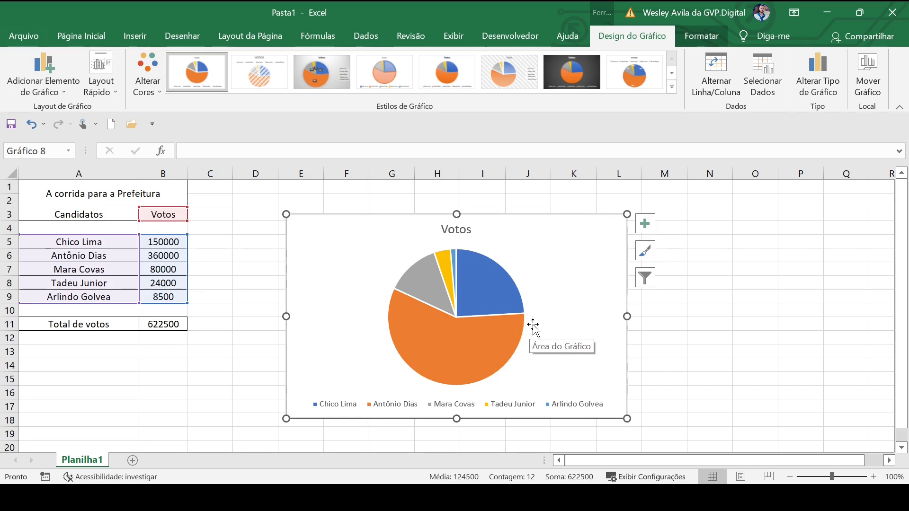
left_click(725, 351)
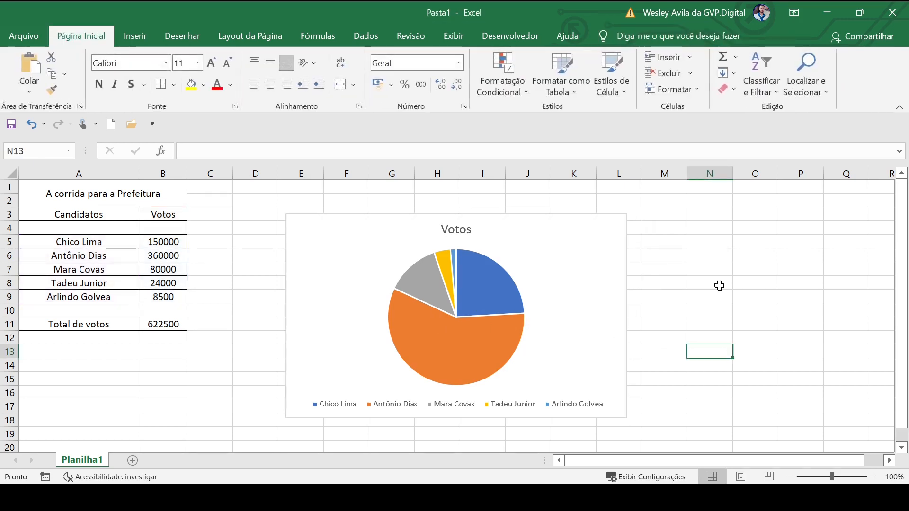
Step: Examine the chart elements, quick layouts and color palettes available for the "Votos" pie chart
left_click(542, 271)
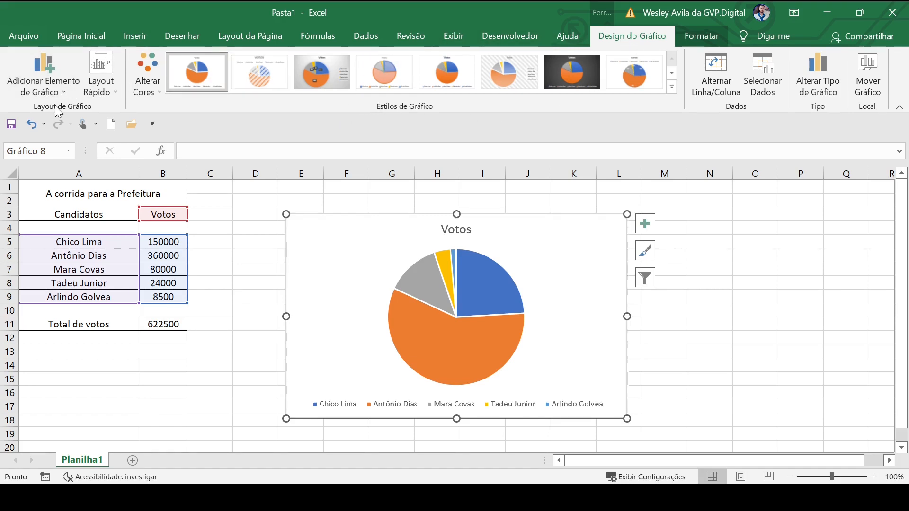
left_click(61, 94)
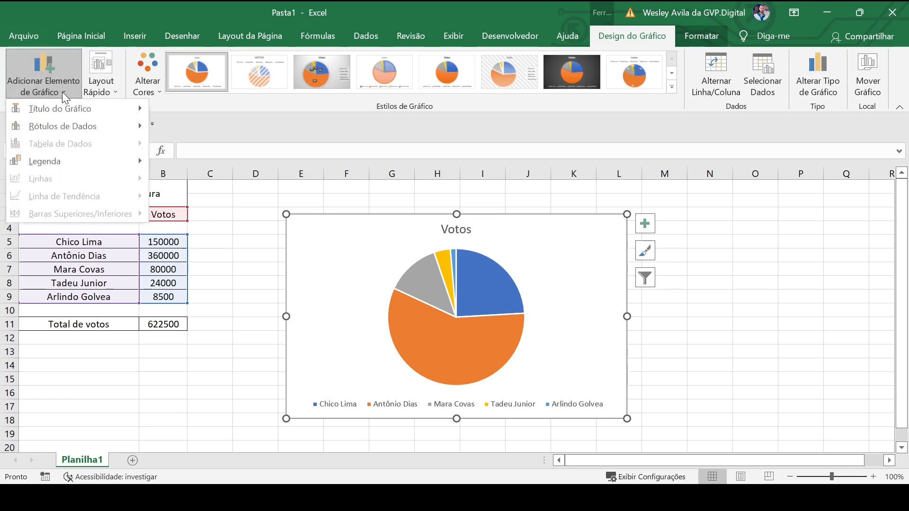
left_click(115, 94)
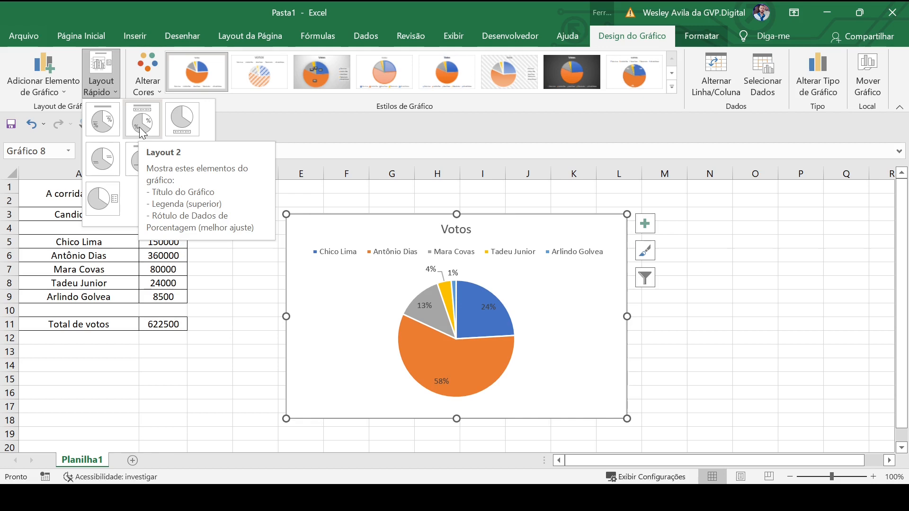
left_click(283, 118)
left_click(158, 93)
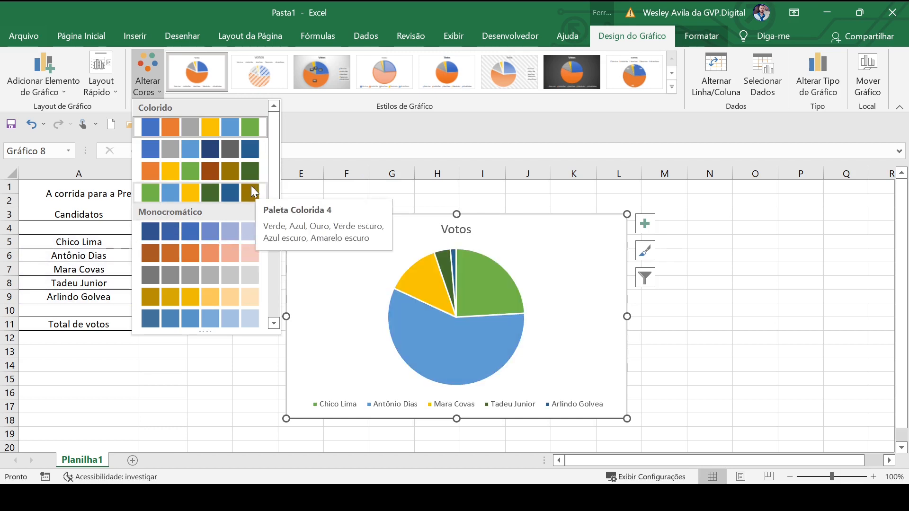
left_click(328, 109)
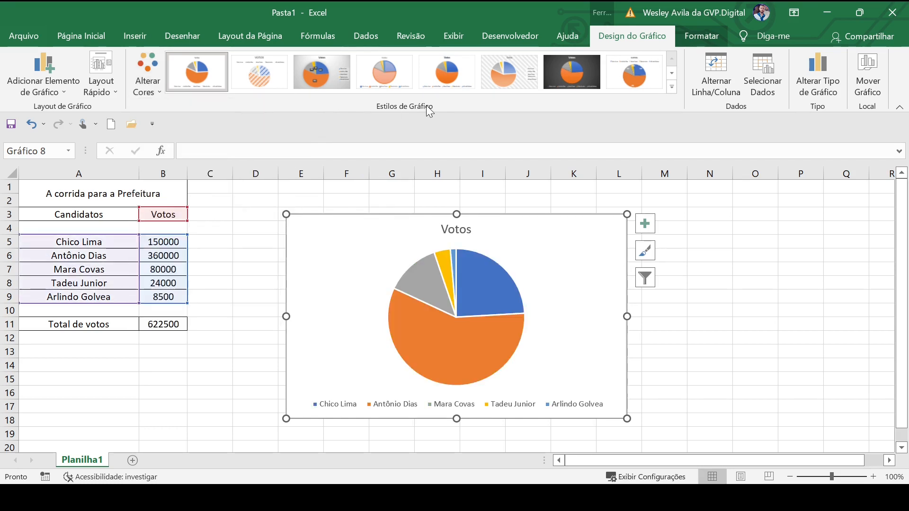
Step: Try the grey gradient style on the "Votos" pie chart and apply the last style offered, with a white background and percentage labels
left_click(381, 73)
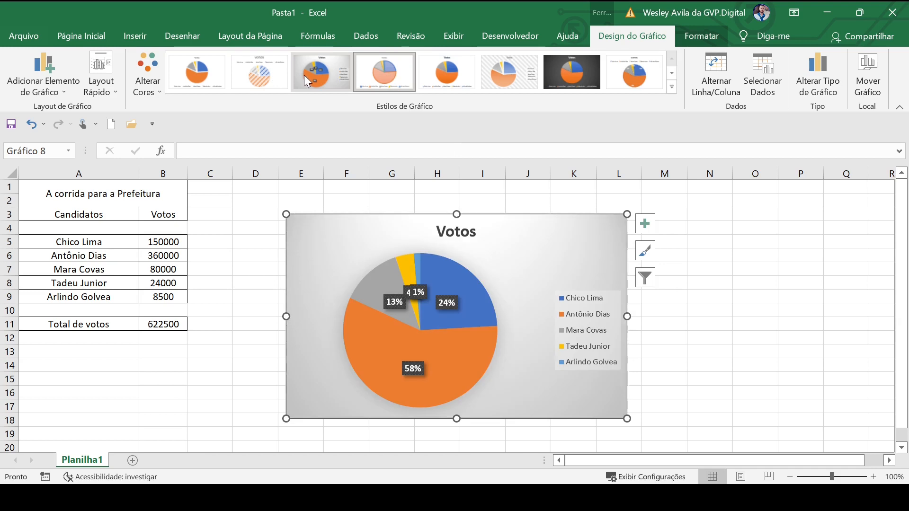
left_click(304, 75)
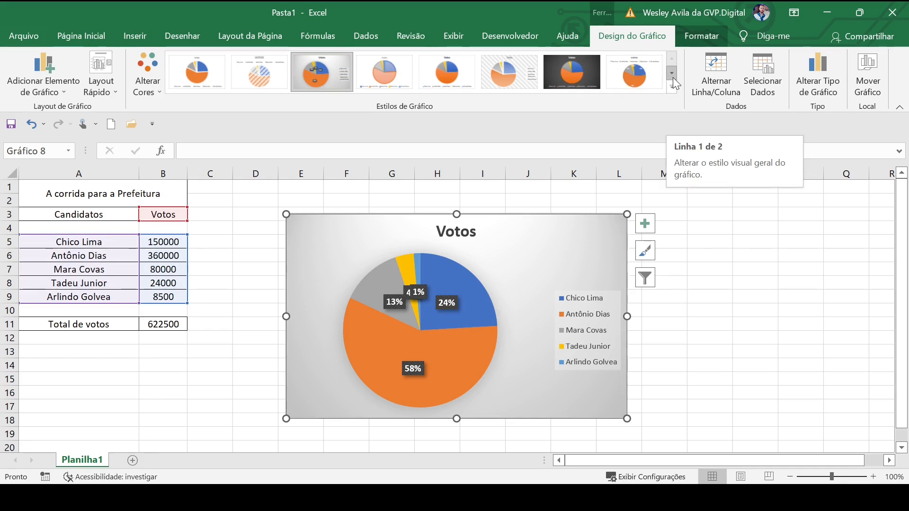
left_click(672, 78)
left_click(673, 89)
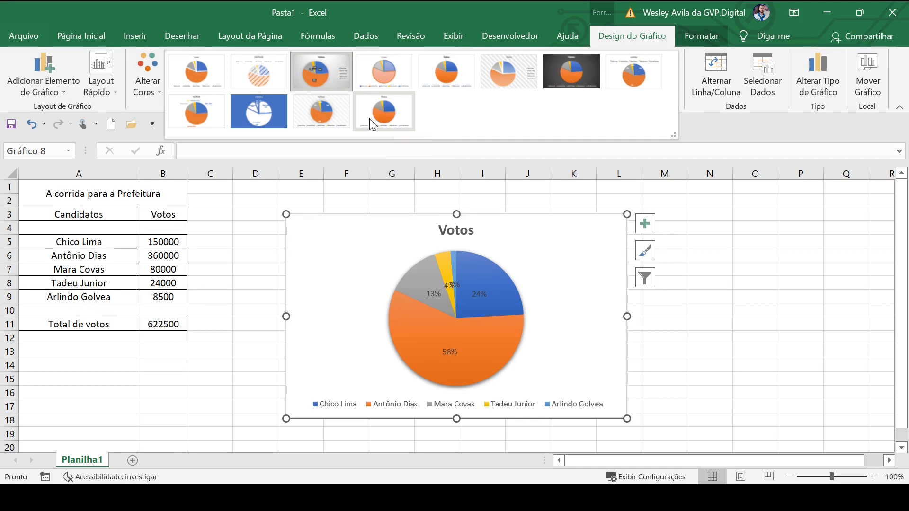
left_click(372, 119)
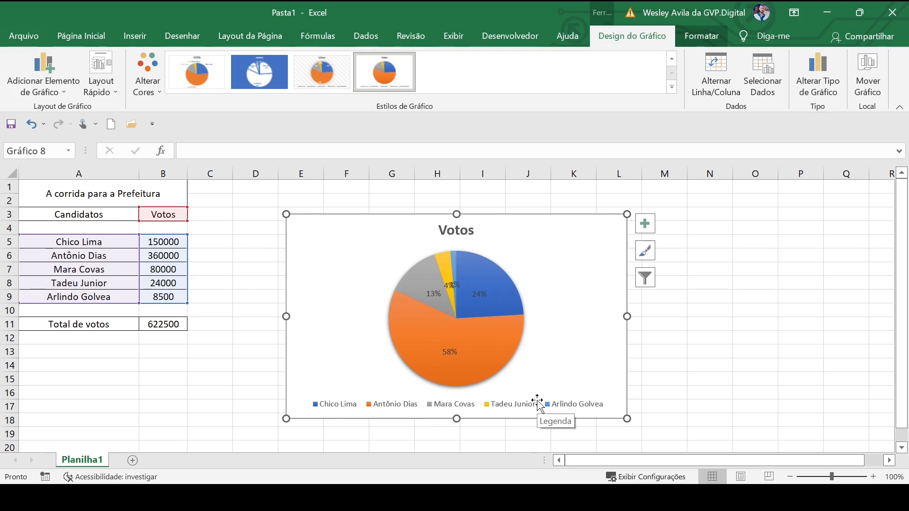
Step: Preview the bar, map, stock, surface, area and line chart types as alternatives for the "Votos" pie chart
mouse_move(416, 370)
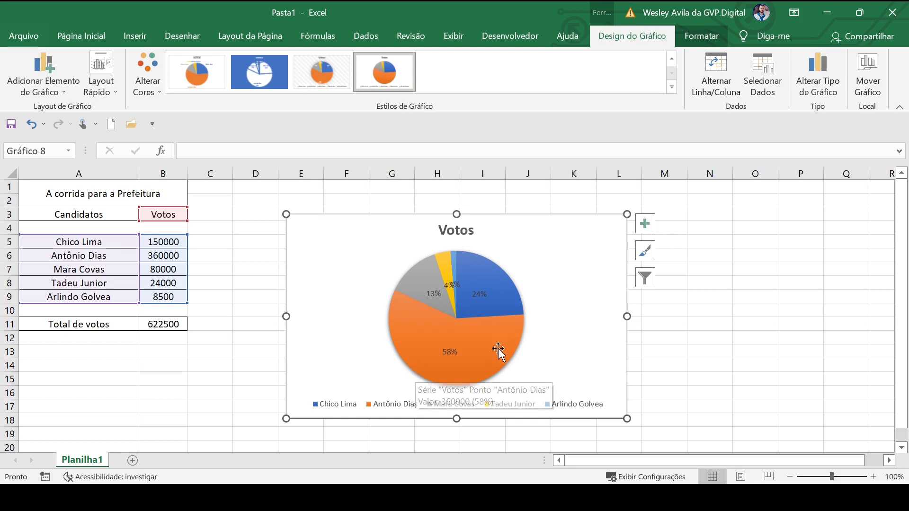
left_click(819, 90)
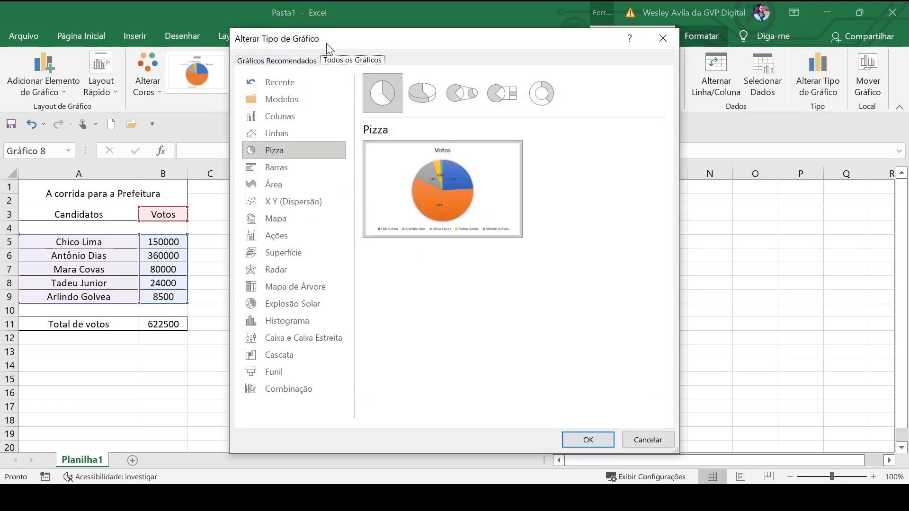
left_click_drag(328, 42, 651, 21)
left_click(614, 144)
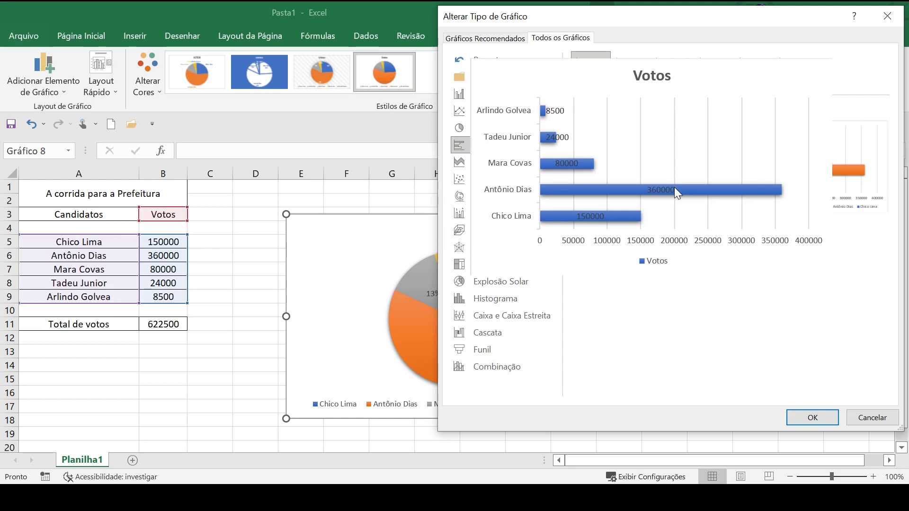
left_click(484, 197)
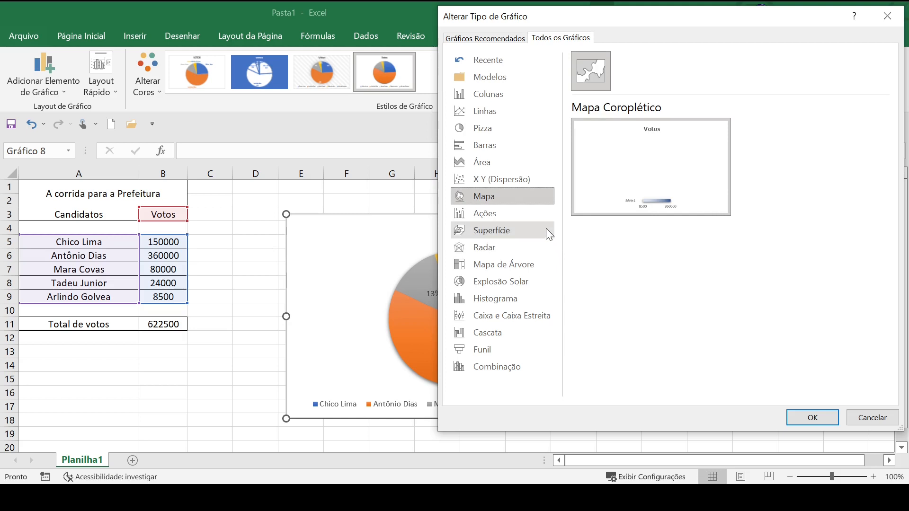
left_click(516, 220)
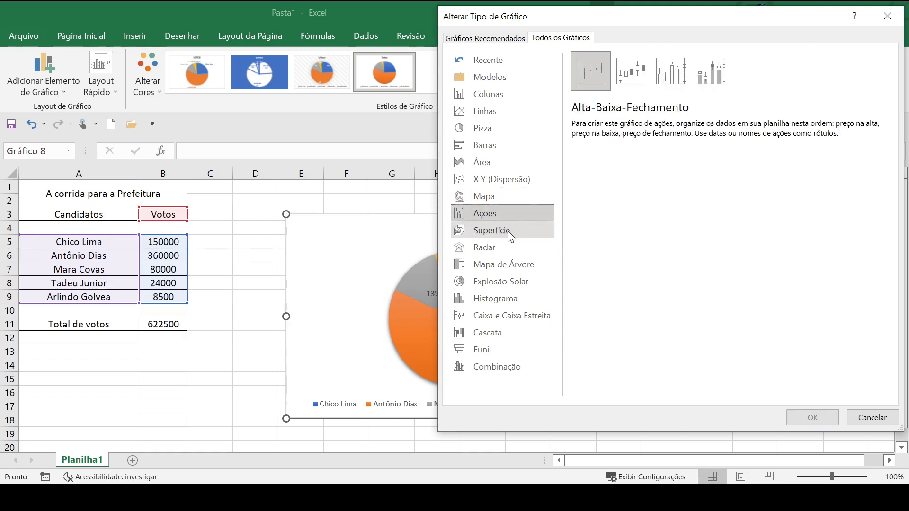
left_click(508, 231)
left_click(498, 161)
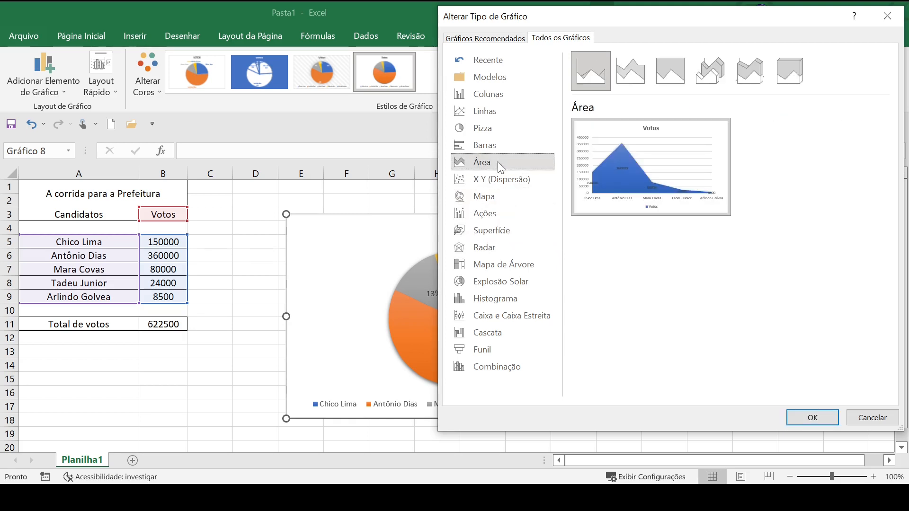
mouse_move(632, 180)
left_click(487, 144)
left_click(484, 110)
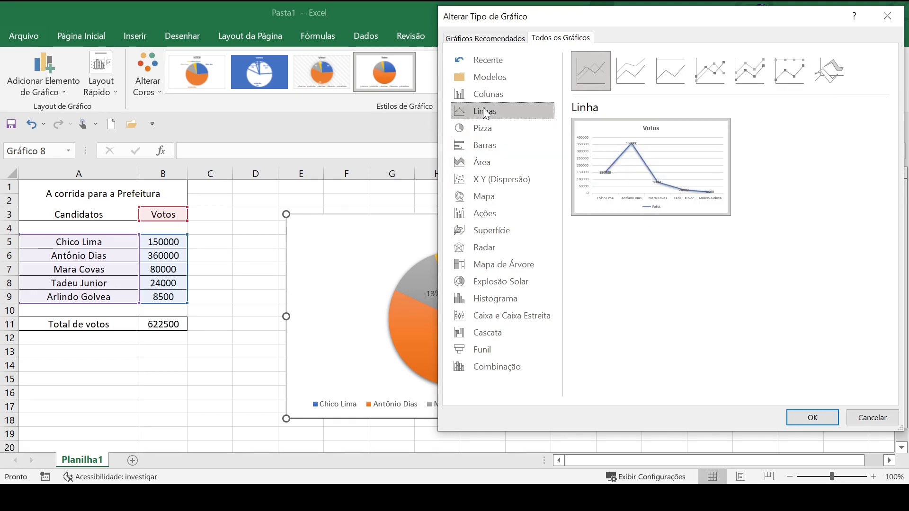
mouse_move(639, 179)
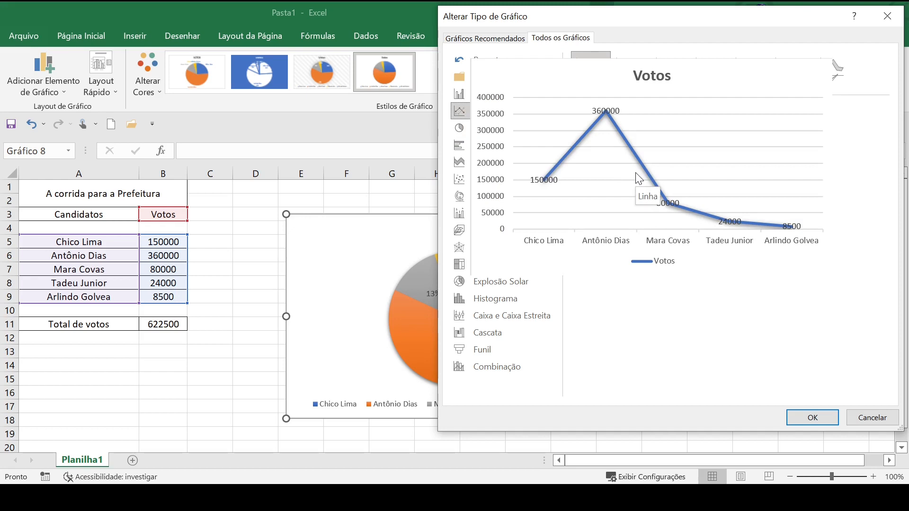
Step: Change the "Votos" pie chart to a clustered column chart
left_click(487, 98)
mouse_move(648, 179)
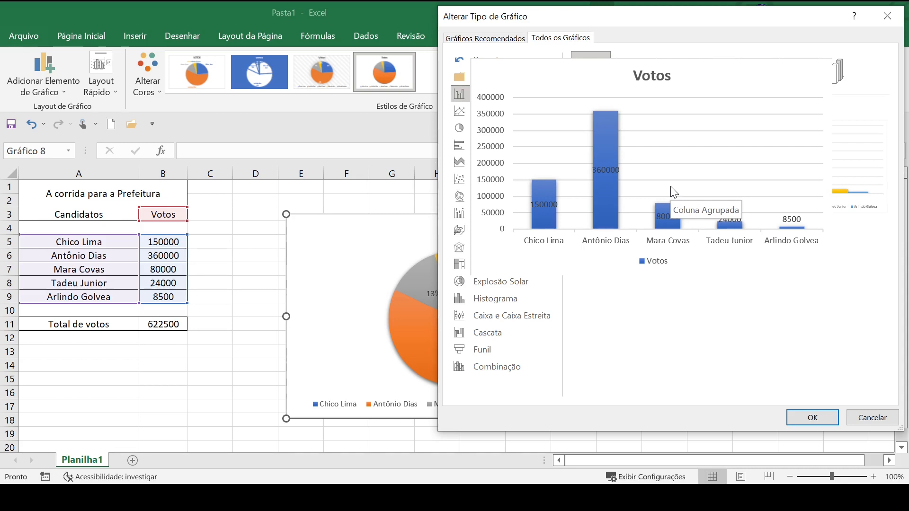
left_click(805, 417)
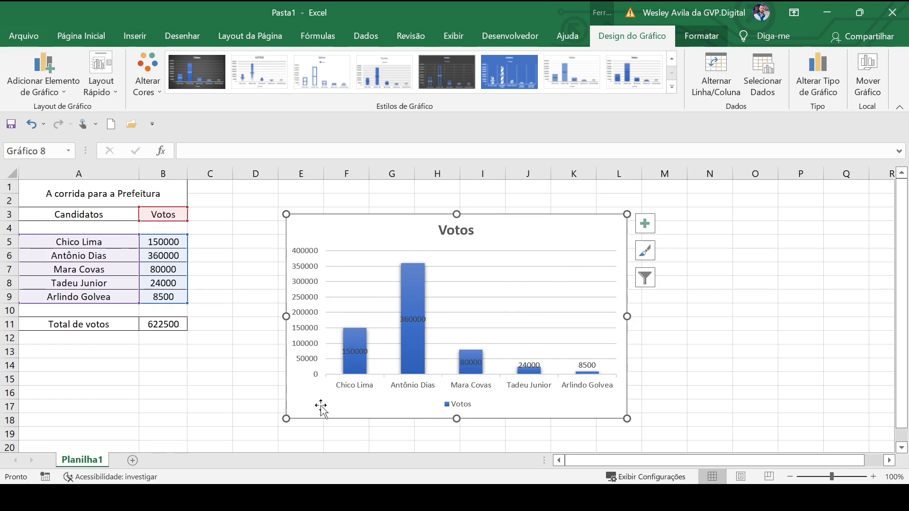
Step: Replace the existing chart with a new 2D clustered column chart built from the ranges A3:B3, A5:B9 and A11:B11
key("Delete")
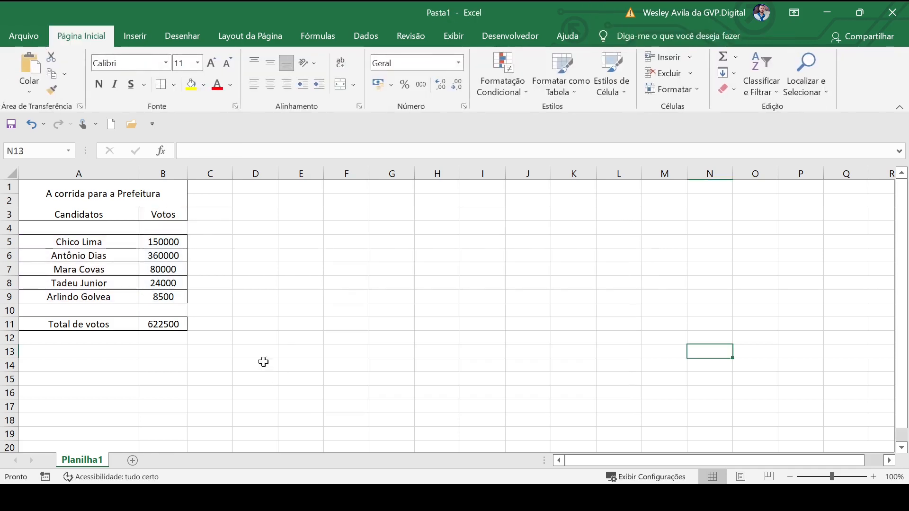
left_click_drag(45, 209, 144, 213)
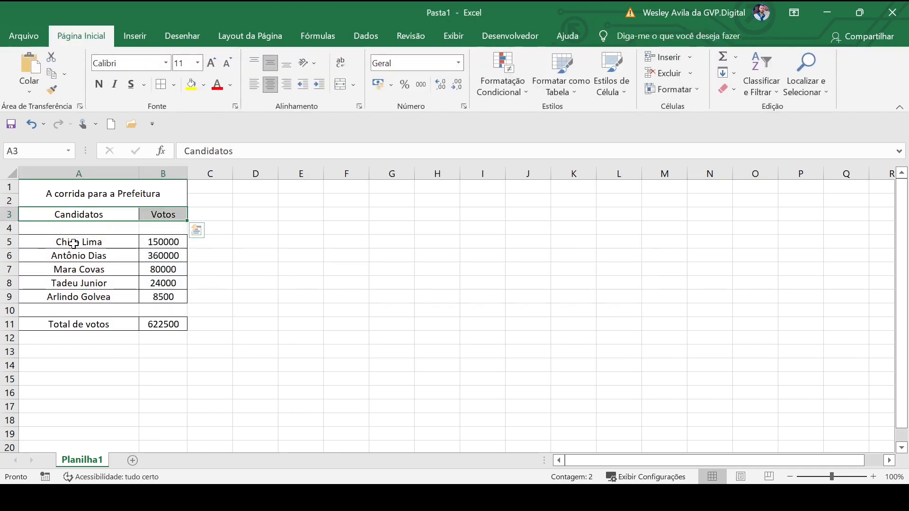
left_click_drag(75, 241, 158, 301)
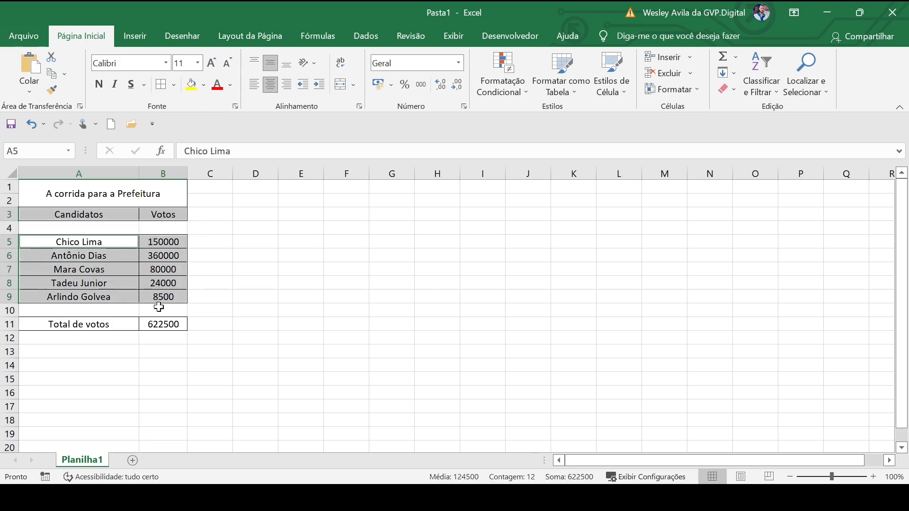
left_click_drag(91, 326, 157, 328)
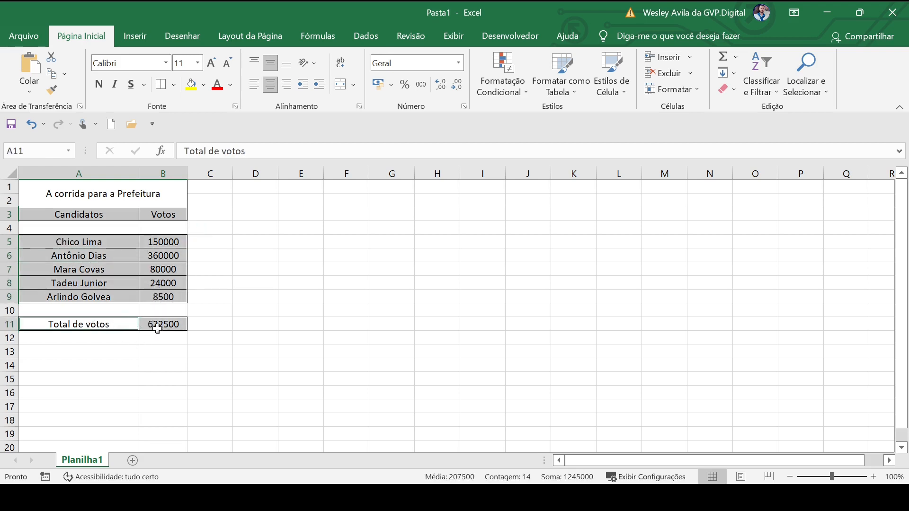
left_click(126, 36)
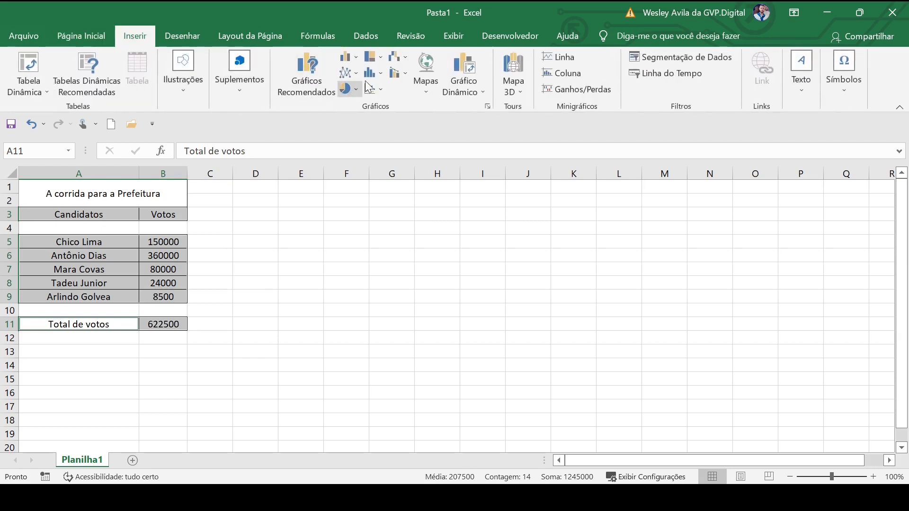
left_click(382, 73)
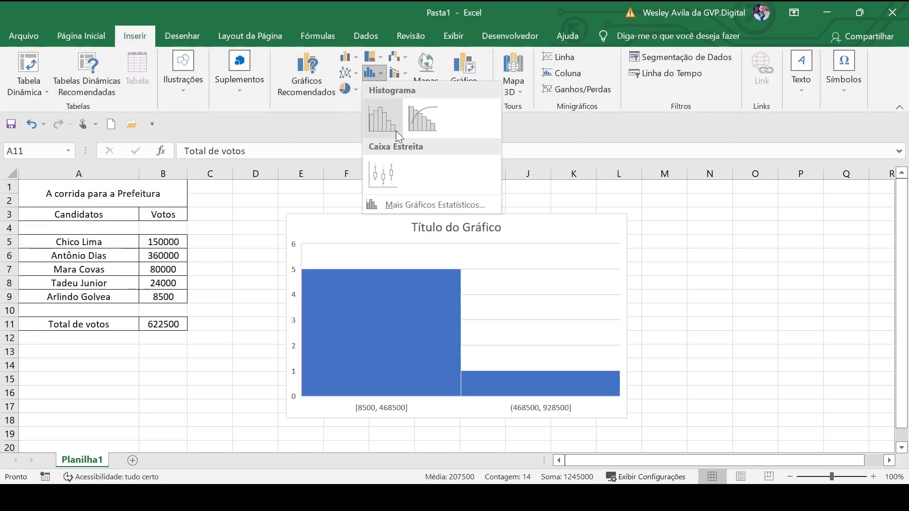
left_click(348, 56)
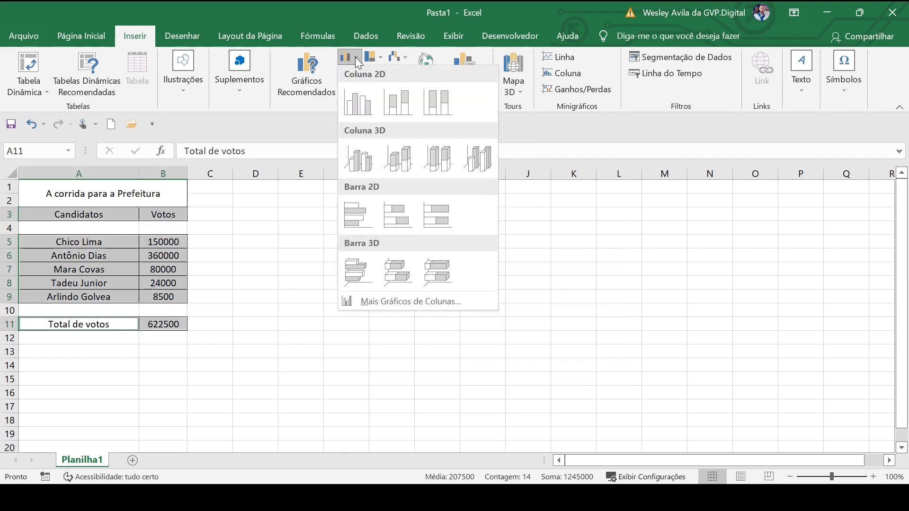
left_click(364, 110)
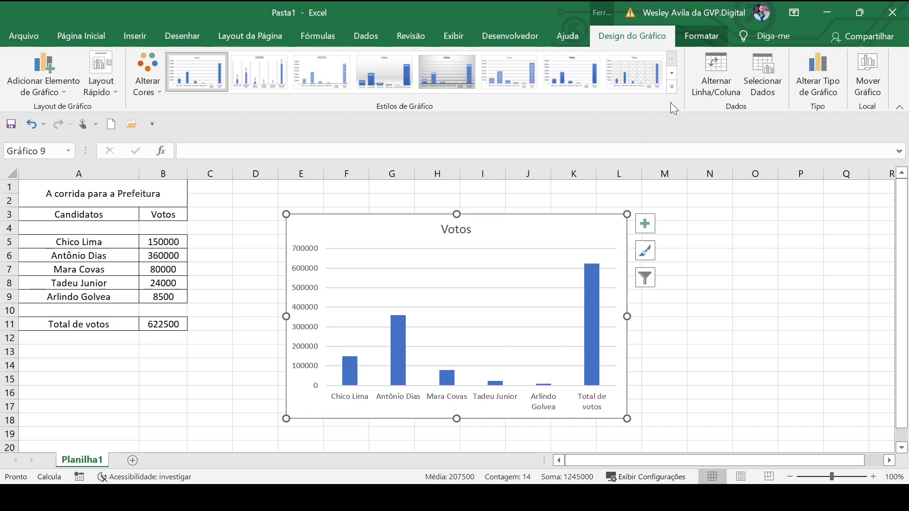
Step: Apply the blue-background style with white hatched columns to the "Votos" chart and move it beside the table, starting at column C
left_click(672, 87)
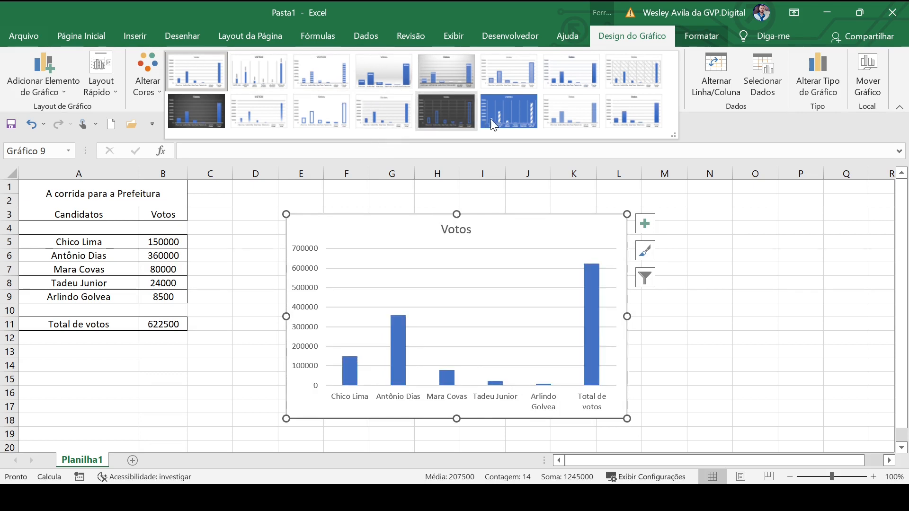
left_click(518, 125)
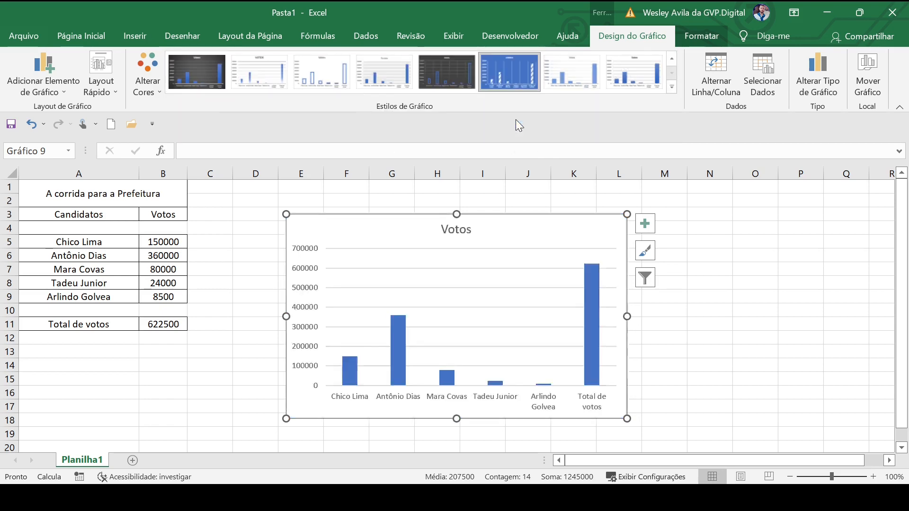
left_click(692, 324)
left_click_drag(433, 226, 357, 206)
left_click(713, 336)
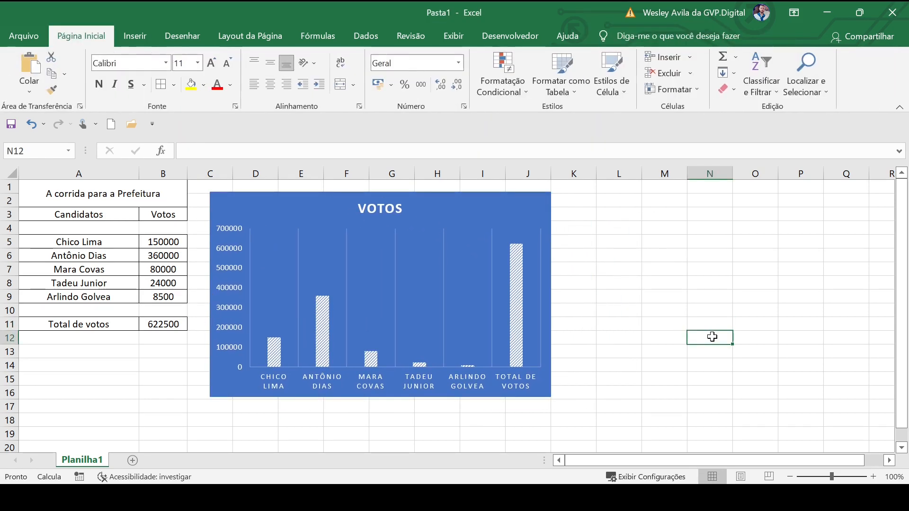
Step: Examine the preset, shadow, glow, soft edges, bevel and 3D rotation shape effects available for the "Votos" column chart's plot area
left_click(501, 278)
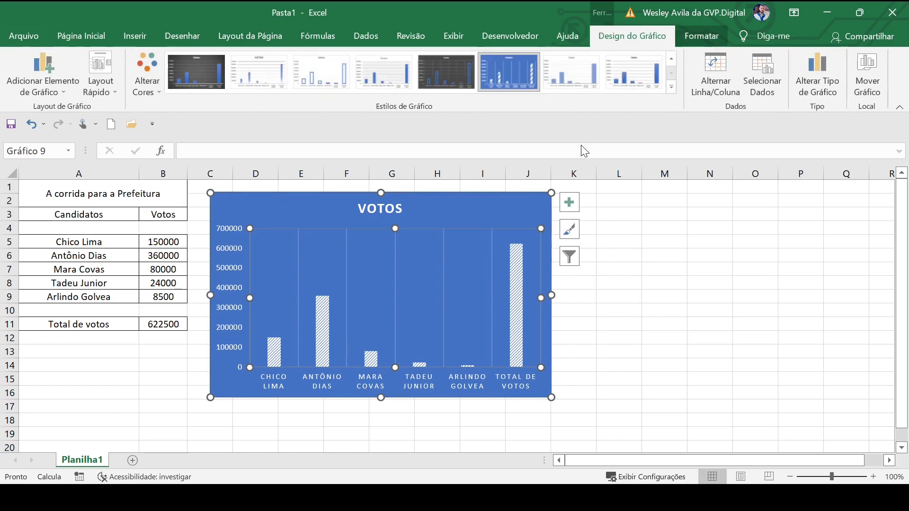
left_click(704, 34)
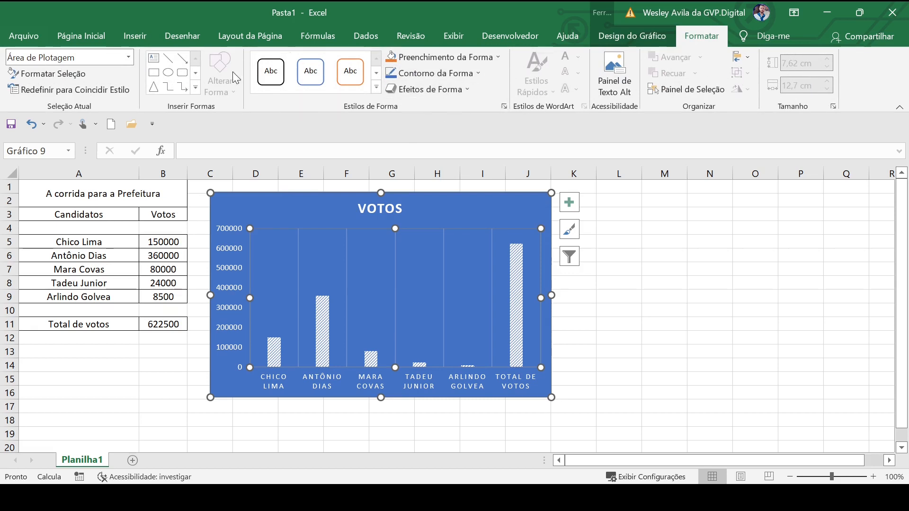
left_click(471, 89)
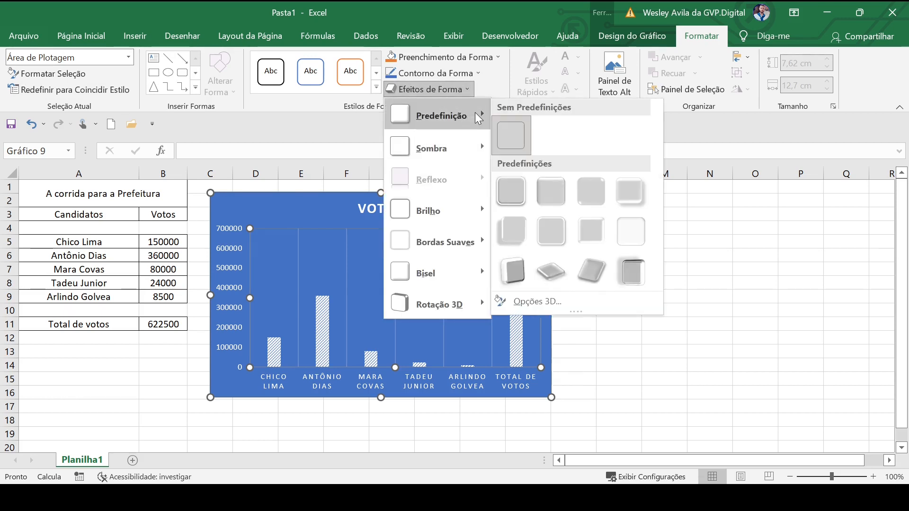
mouse_move(450, 147)
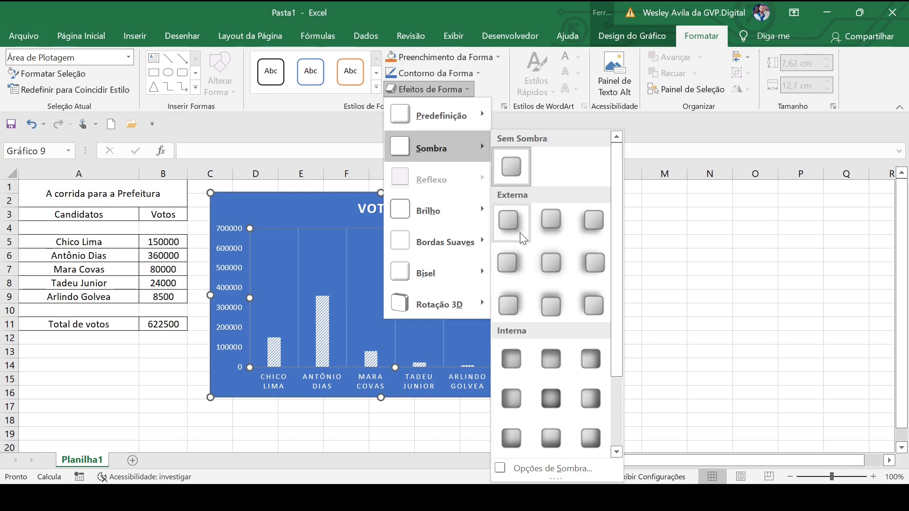
mouse_move(474, 207)
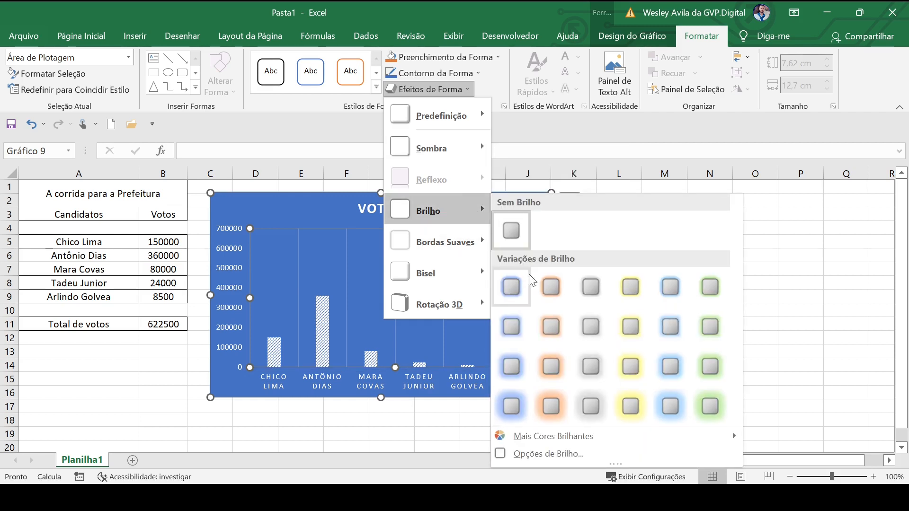
mouse_move(460, 249)
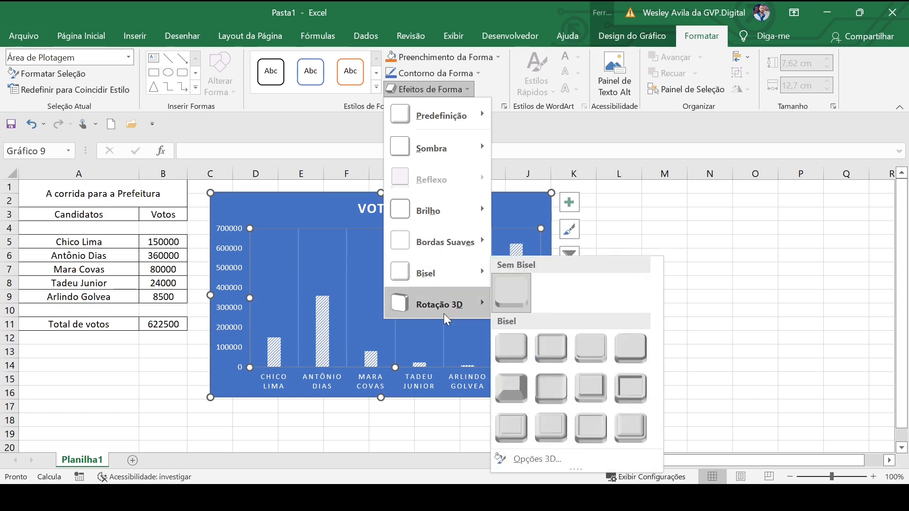
mouse_move(444, 313)
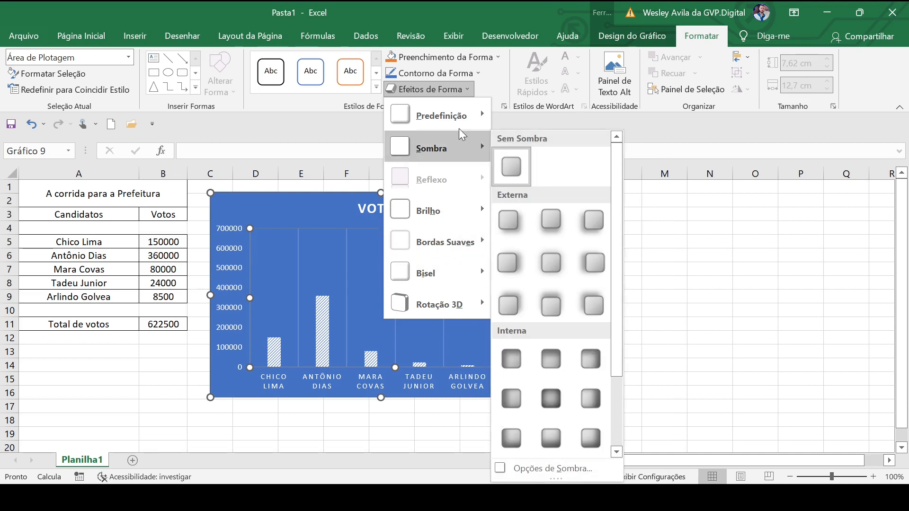
mouse_move(459, 113)
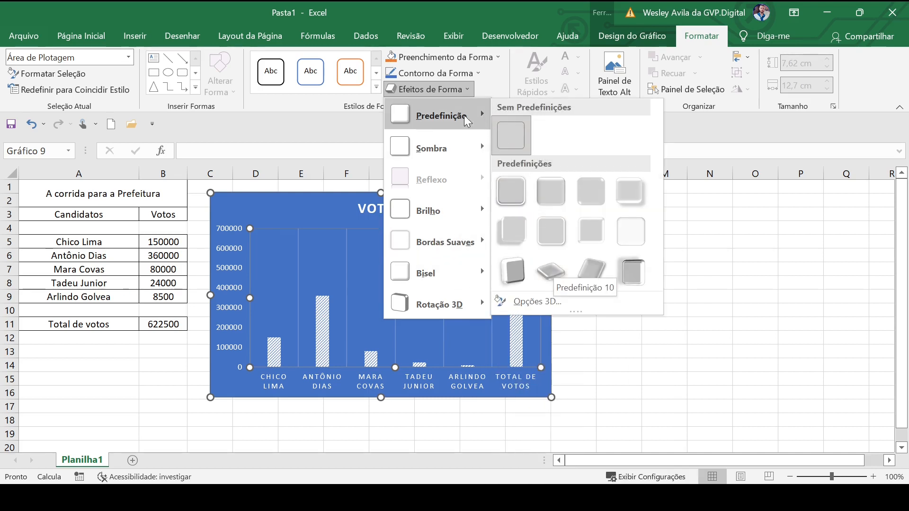
left_click(293, 104)
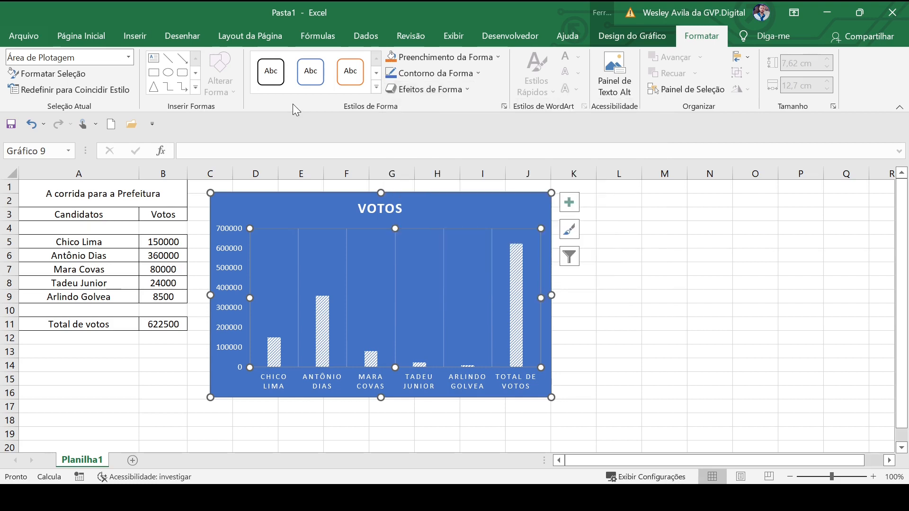
Step: Examine the shape outline and shape fill options for the chart's plot area without applying any, and deselect the chart
left_click(480, 75)
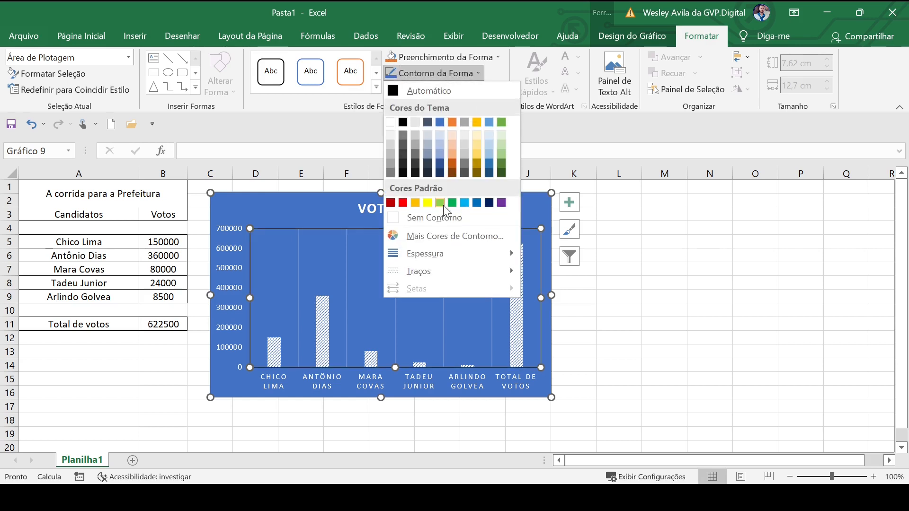
left_click(497, 57)
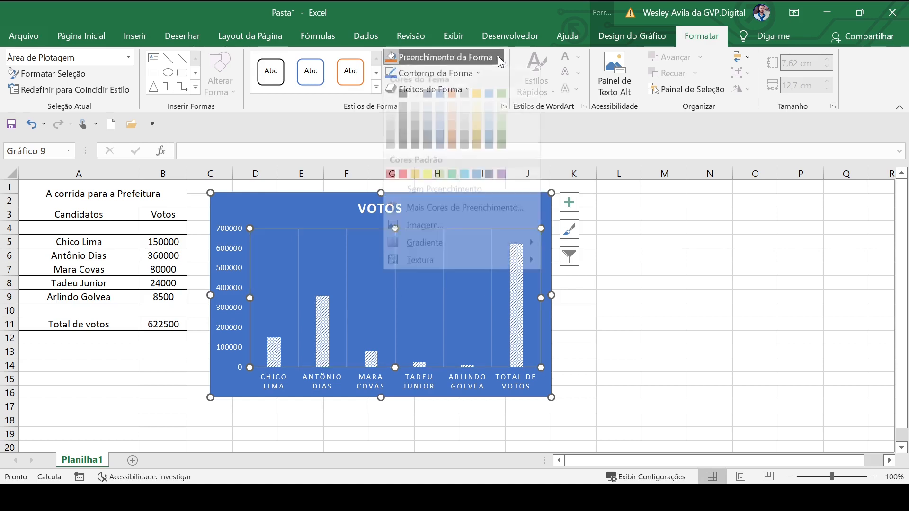
left_click(629, 108)
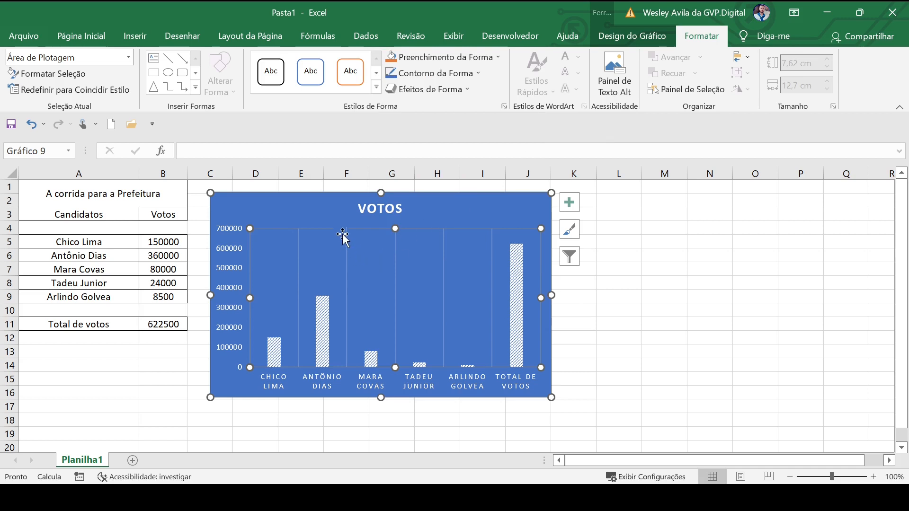
left_click(599, 327)
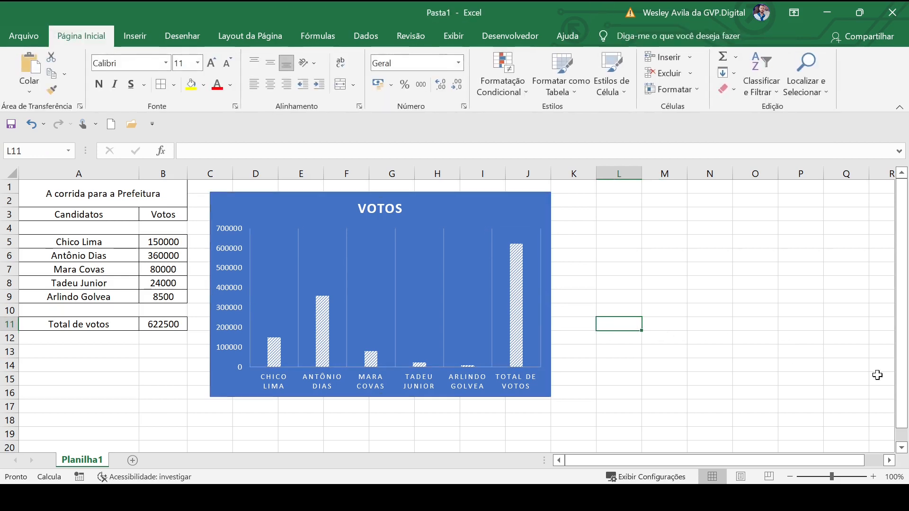